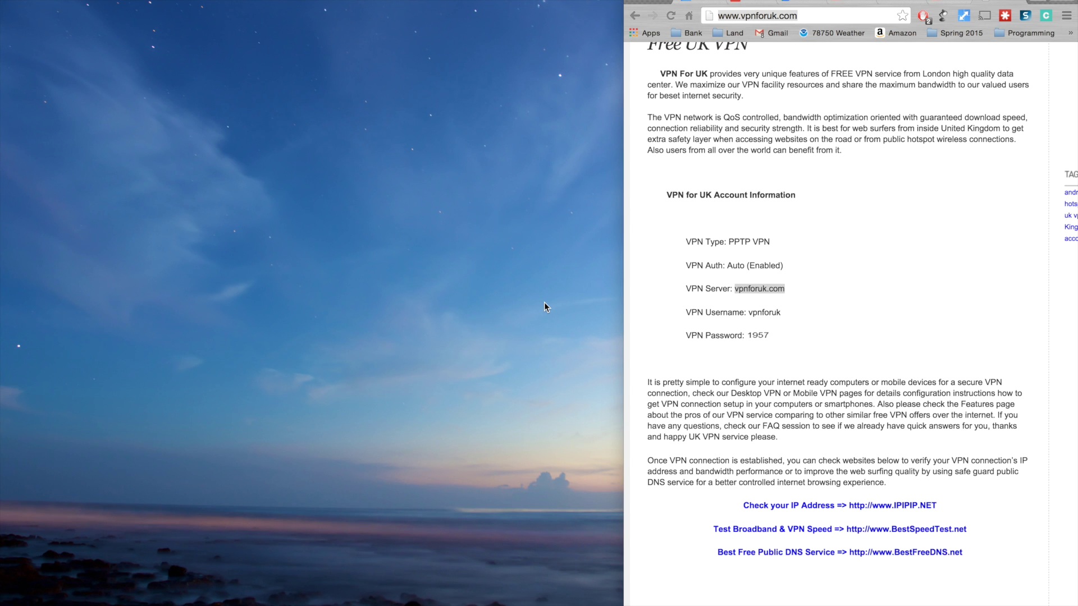
- In Network preferences, create a new service with interface VPN and VPN type PPTP
mouse_move(502, 602)
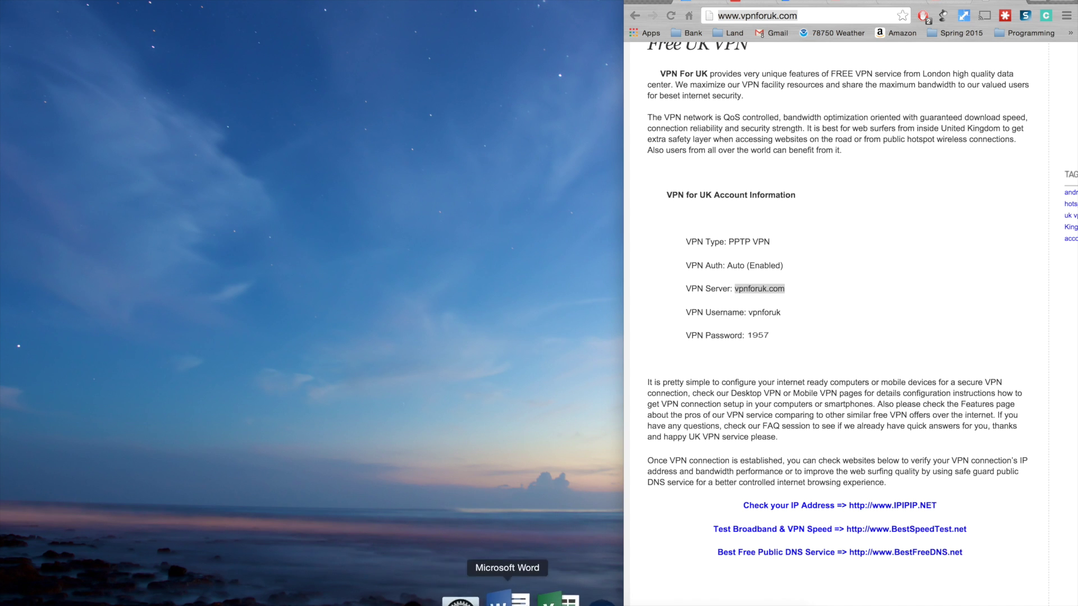
click(502, 599)
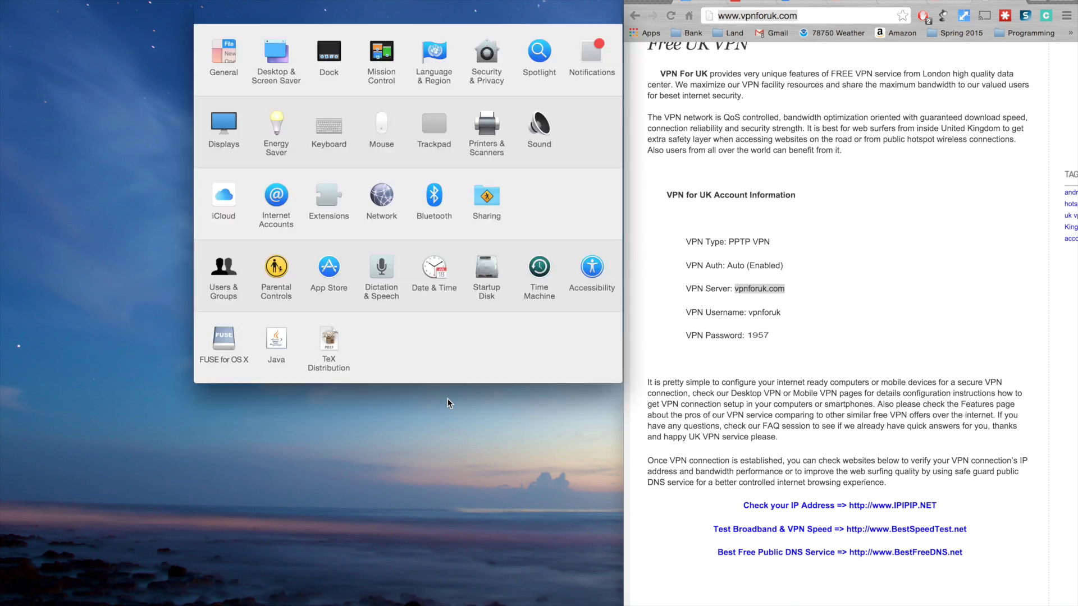
click(387, 194)
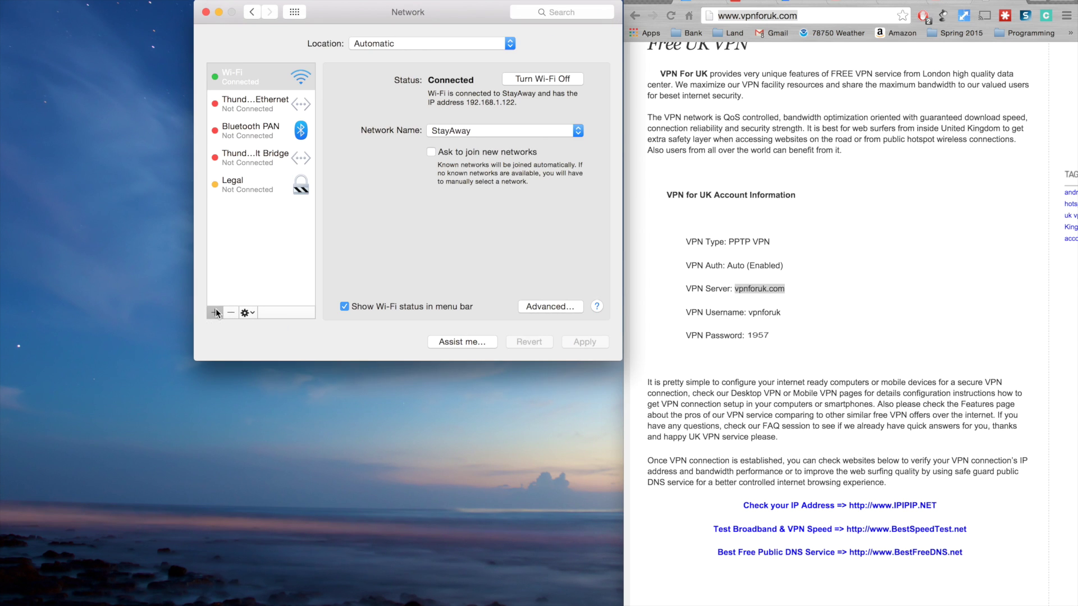
click(215, 313)
click(437, 63)
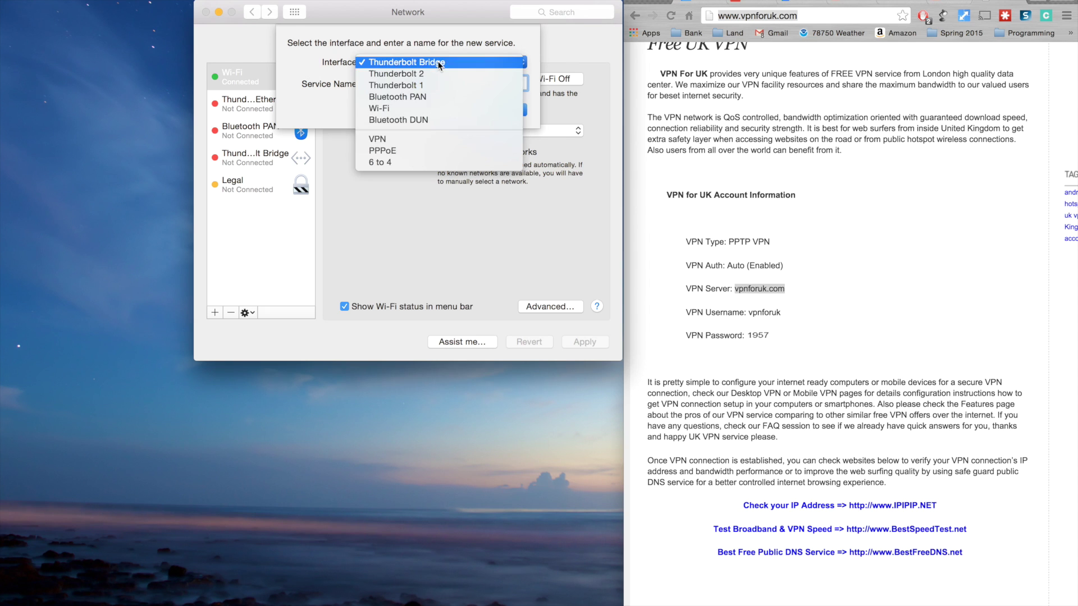
click(417, 140)
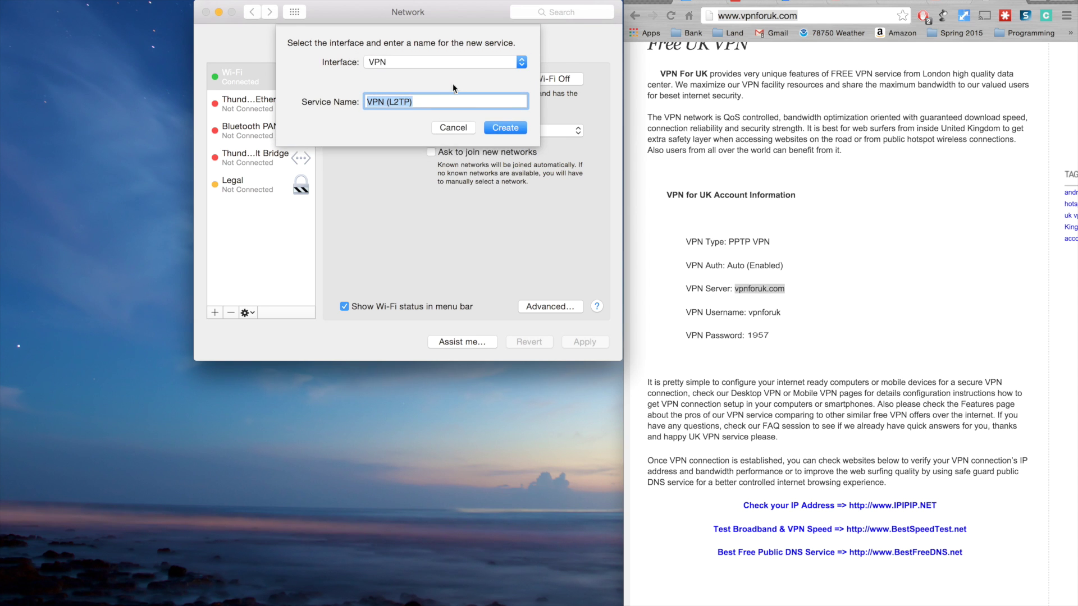
click(444, 82)
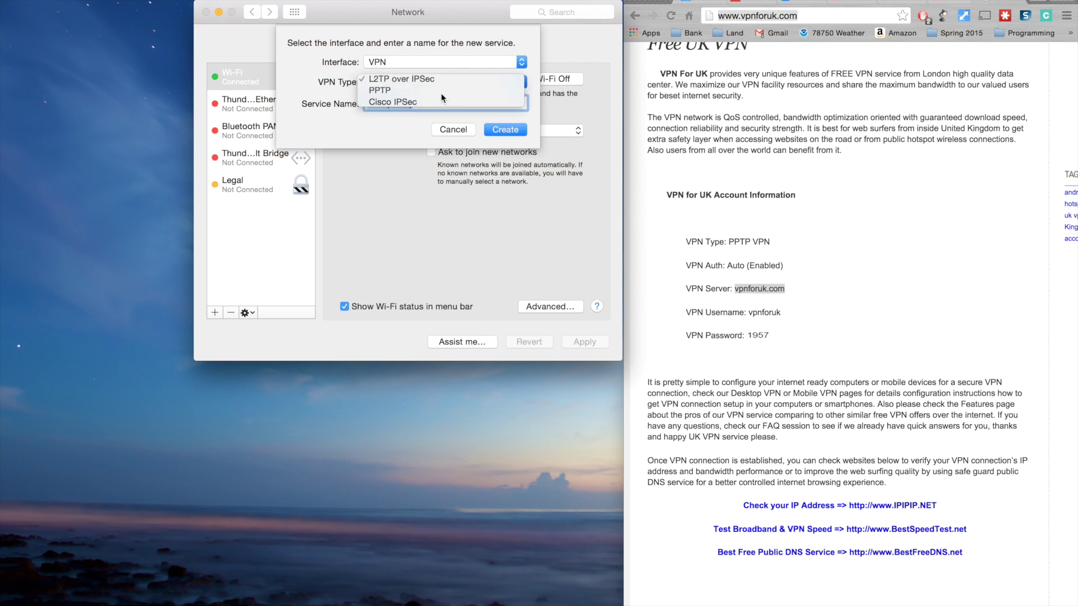
click(441, 93)
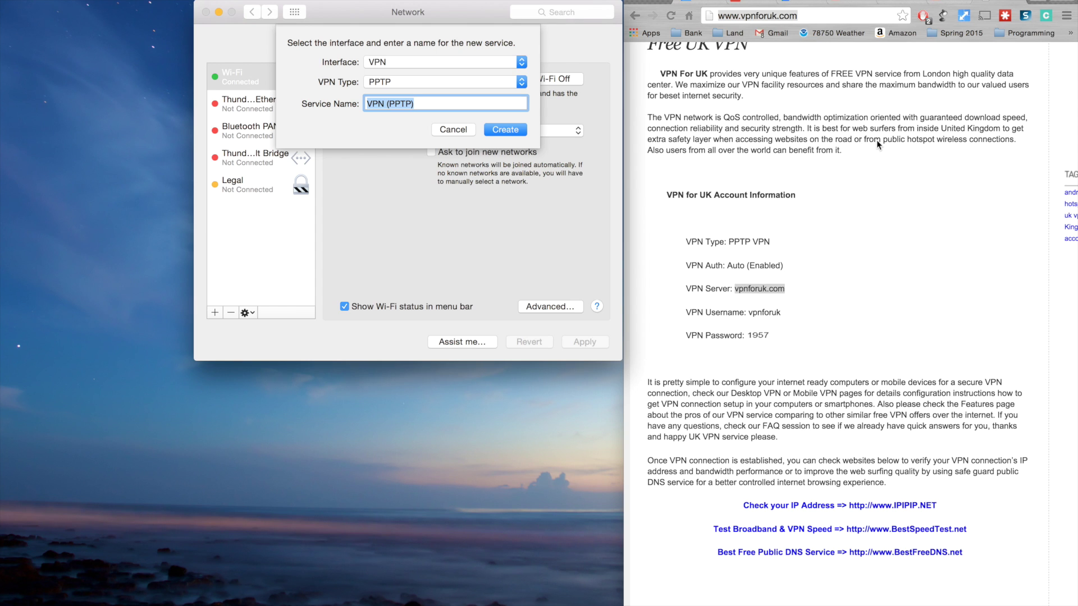
click(506, 129)
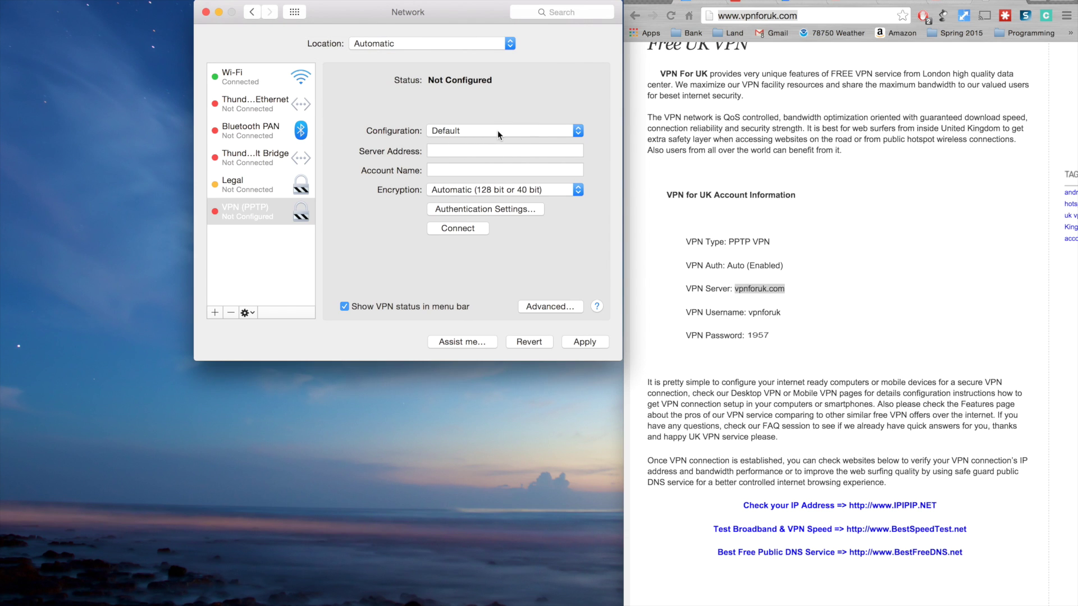
- Set the VPN server address to vpnforuk.com and enter the account password in Authentication Settings
click(488, 152)
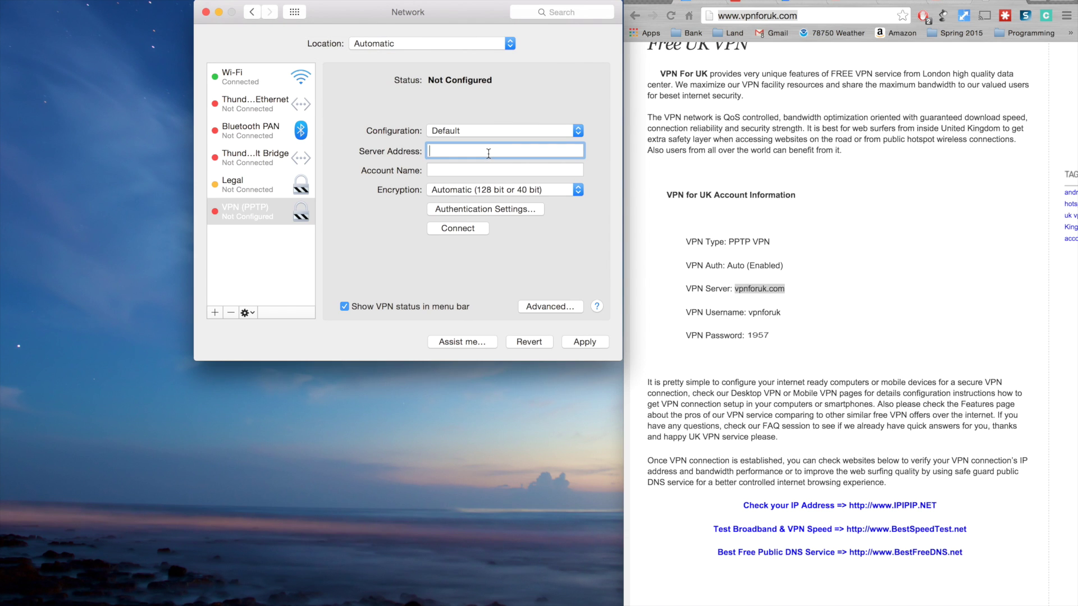
key(Tab)
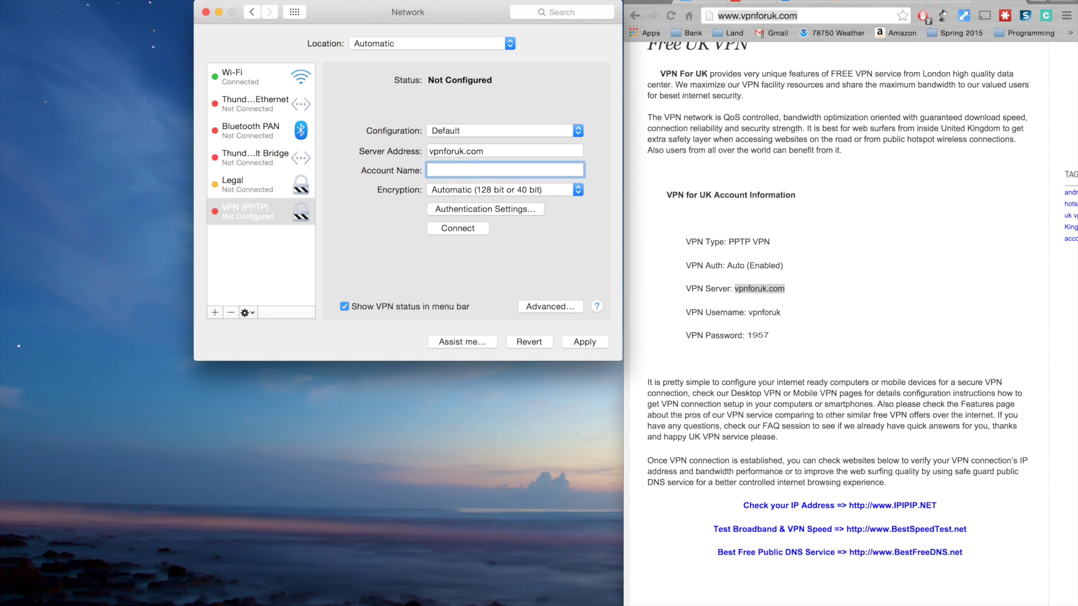
click(456, 210)
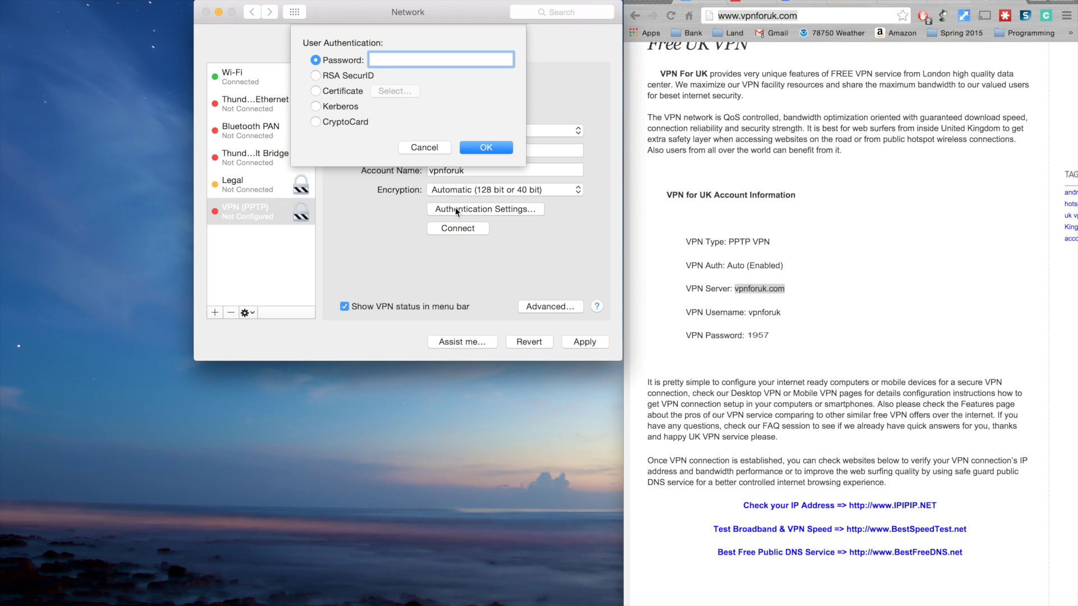
click(483, 149)
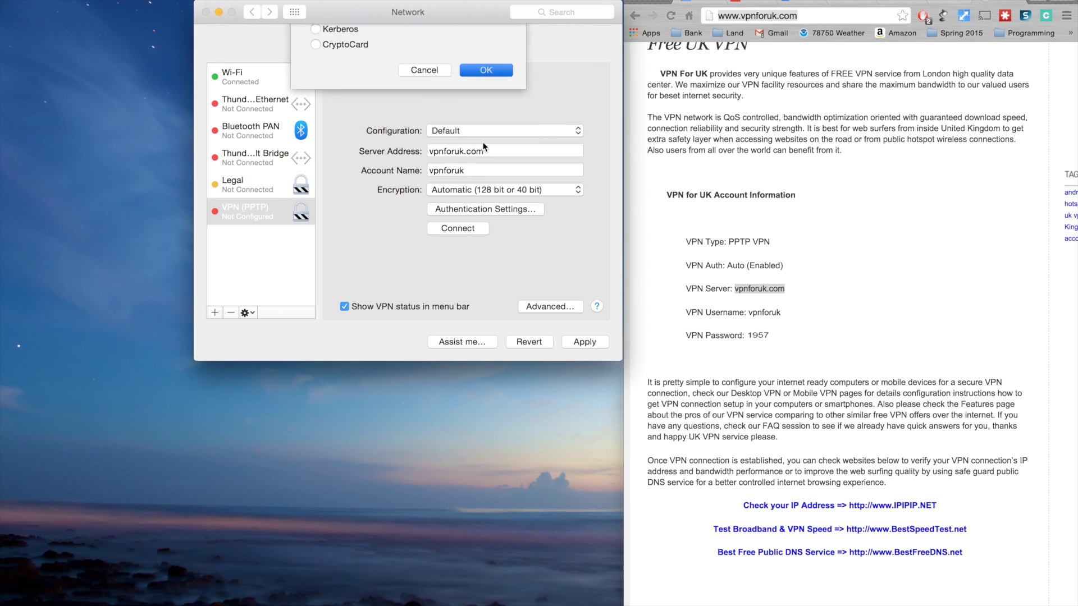
- Enable 'Send all traffic' over the VPN, apply the settings and connect
click(528, 307)
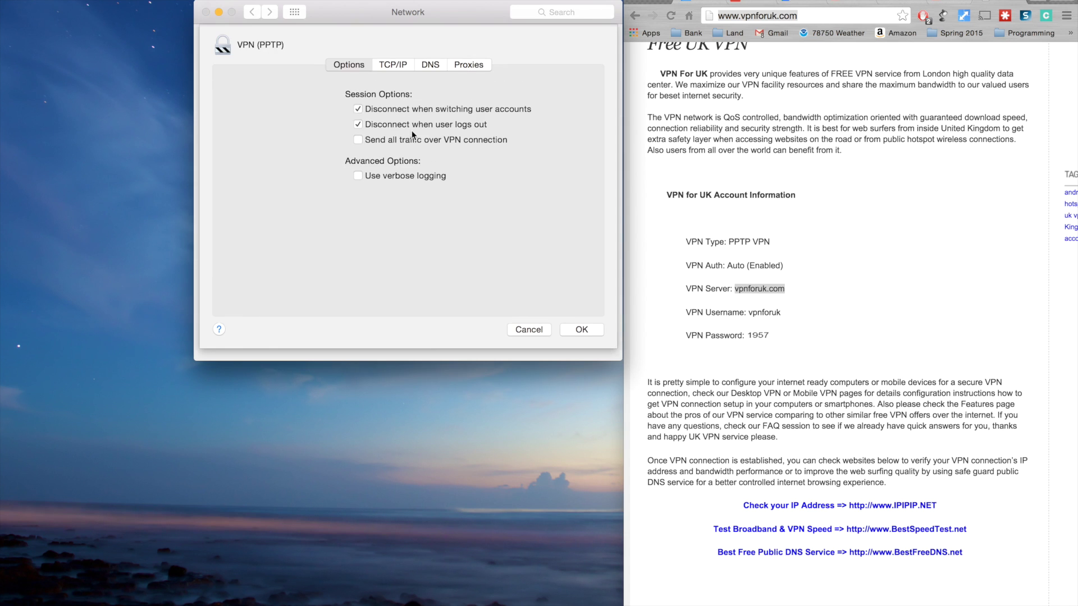
click(358, 140)
click(581, 330)
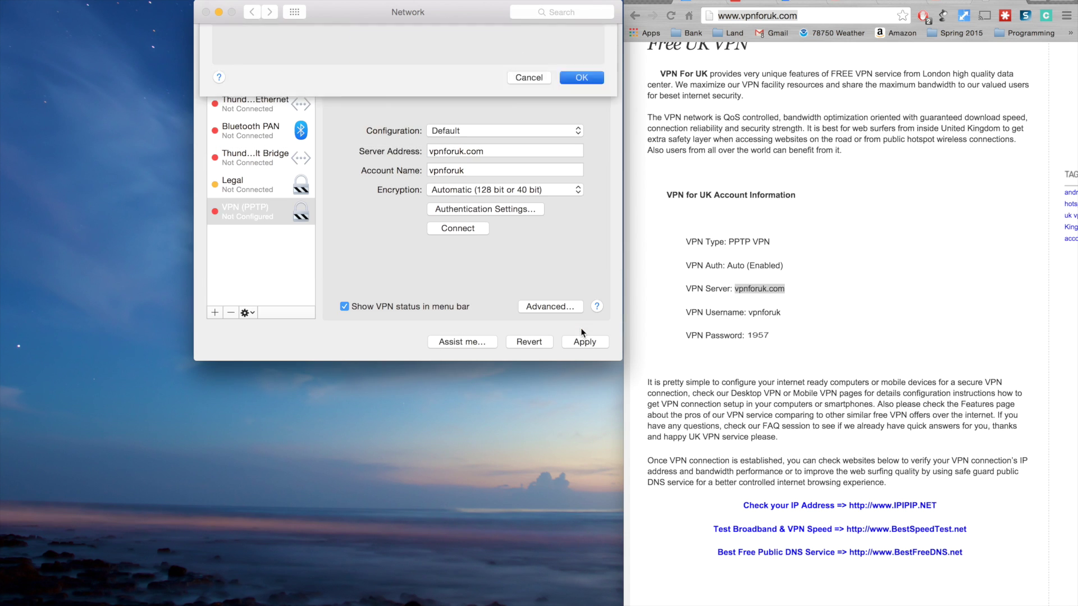
click(467, 226)
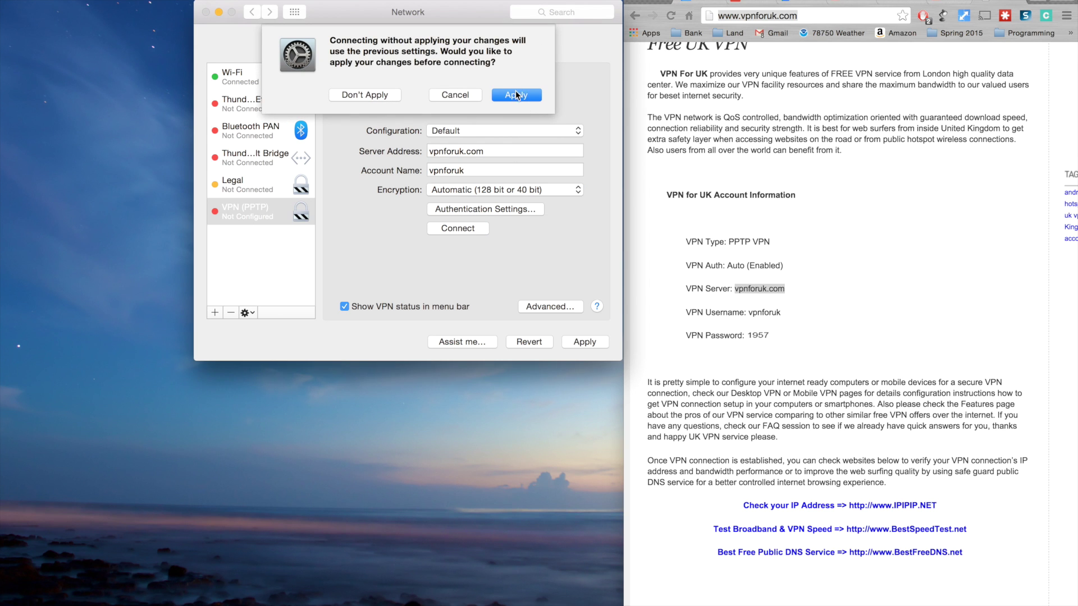
click(516, 93)
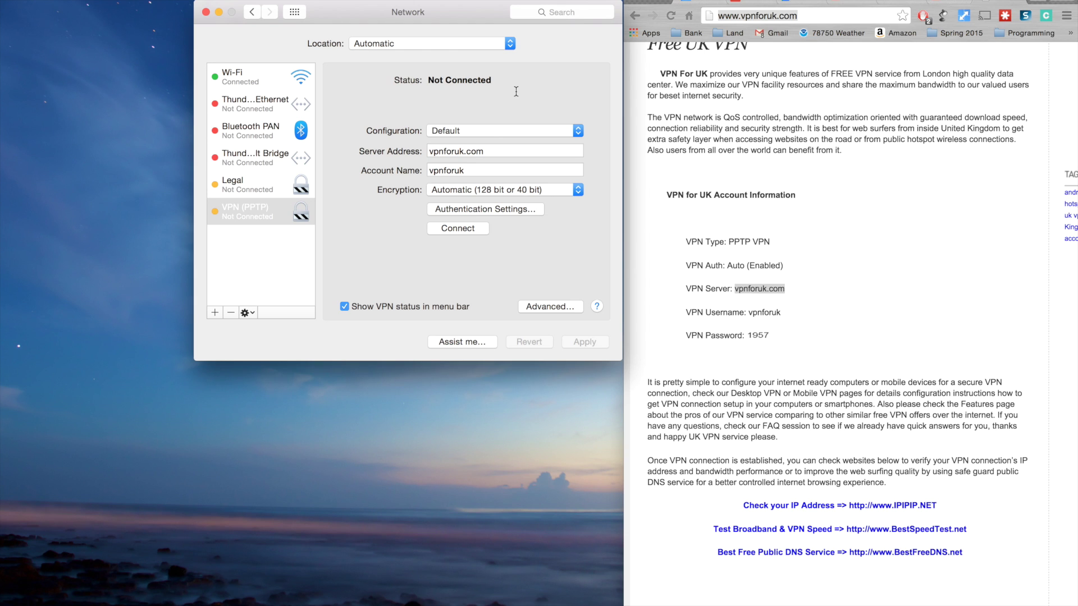
click(461, 228)
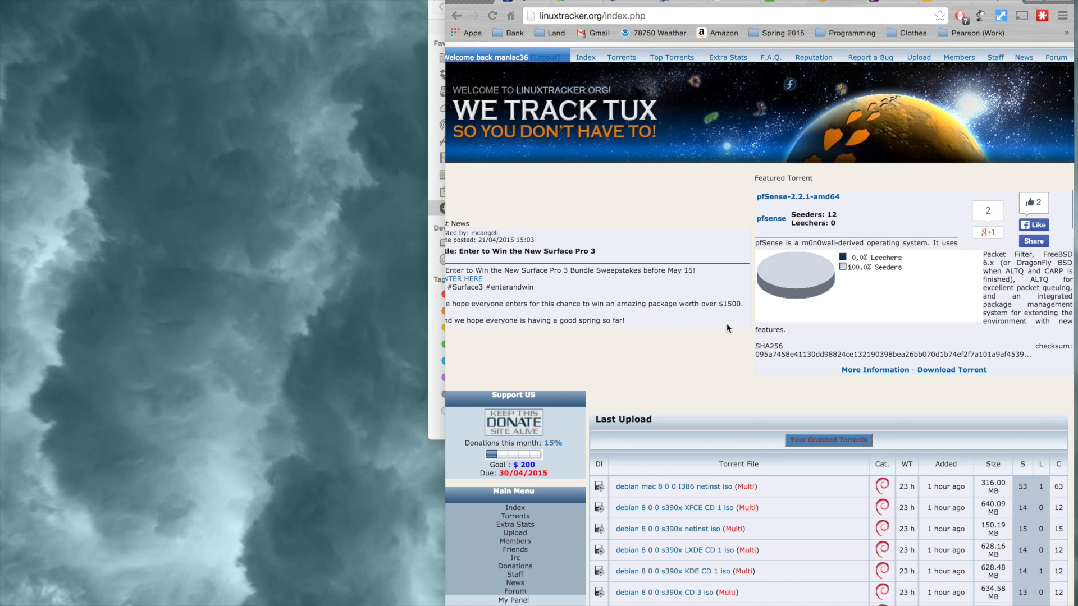
- Scroll to Top Torrents and open the CentOS-7.0-1406-x86_64-DVD torrent details page
scroll(726, 324, down, 5)
scroll(728, 326, down, 15)
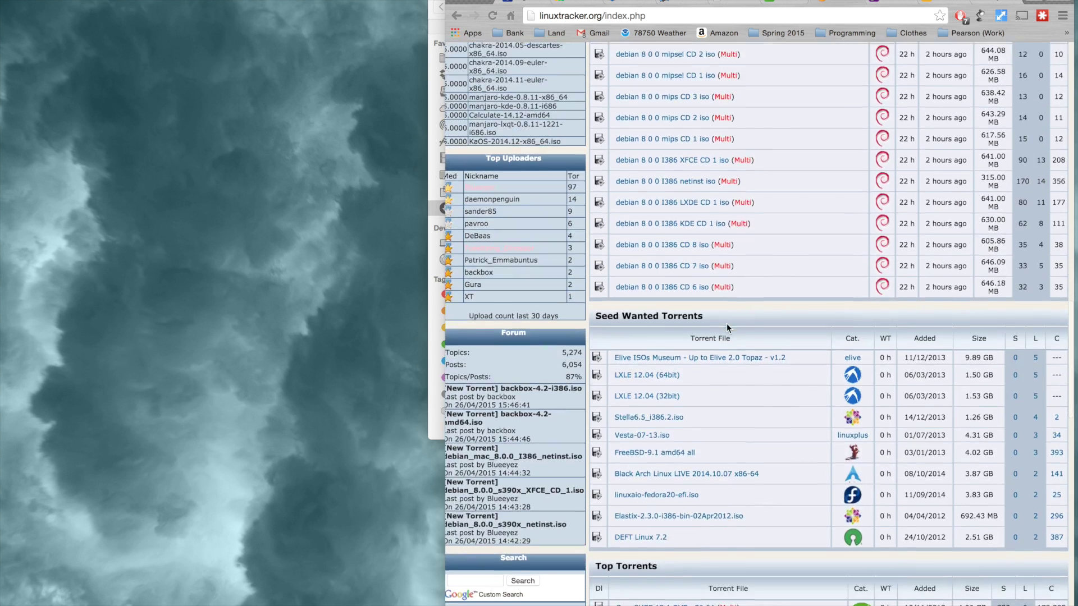
scroll(726, 324, down, 6)
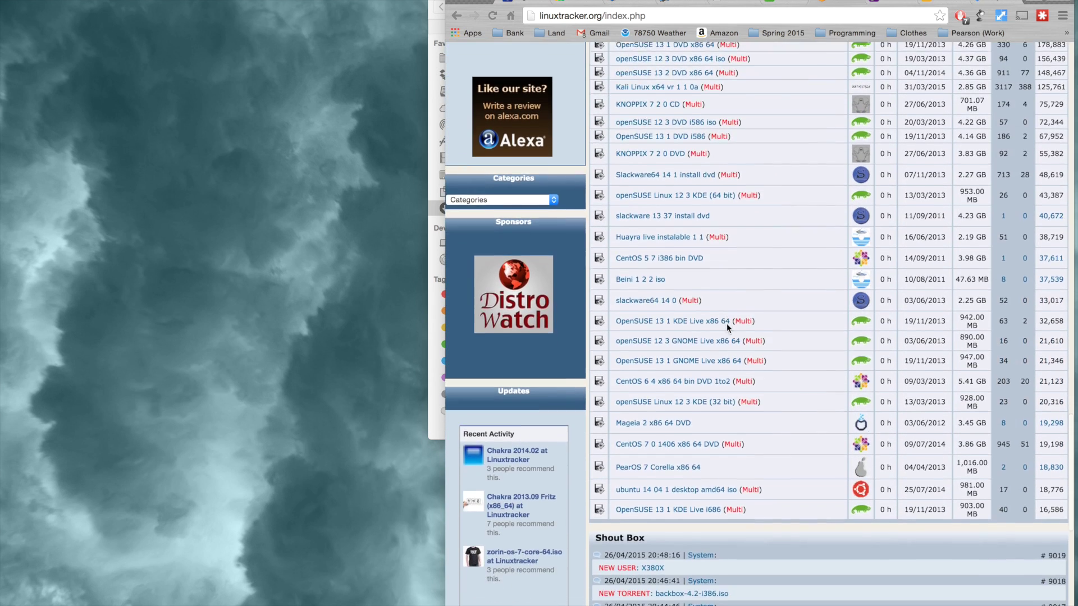
scroll(727, 323, down, 1)
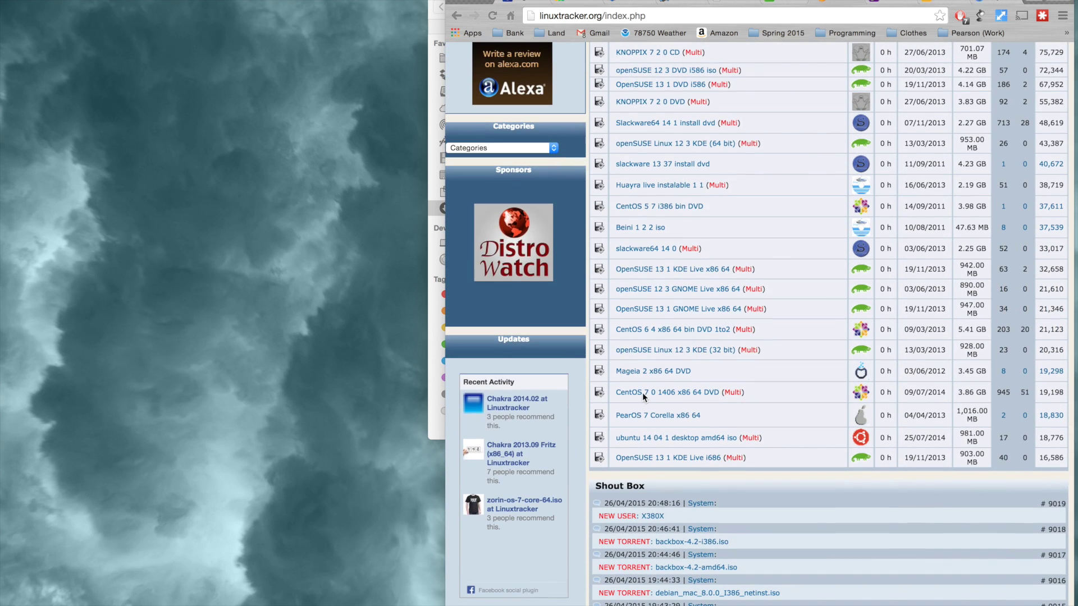
click(643, 394)
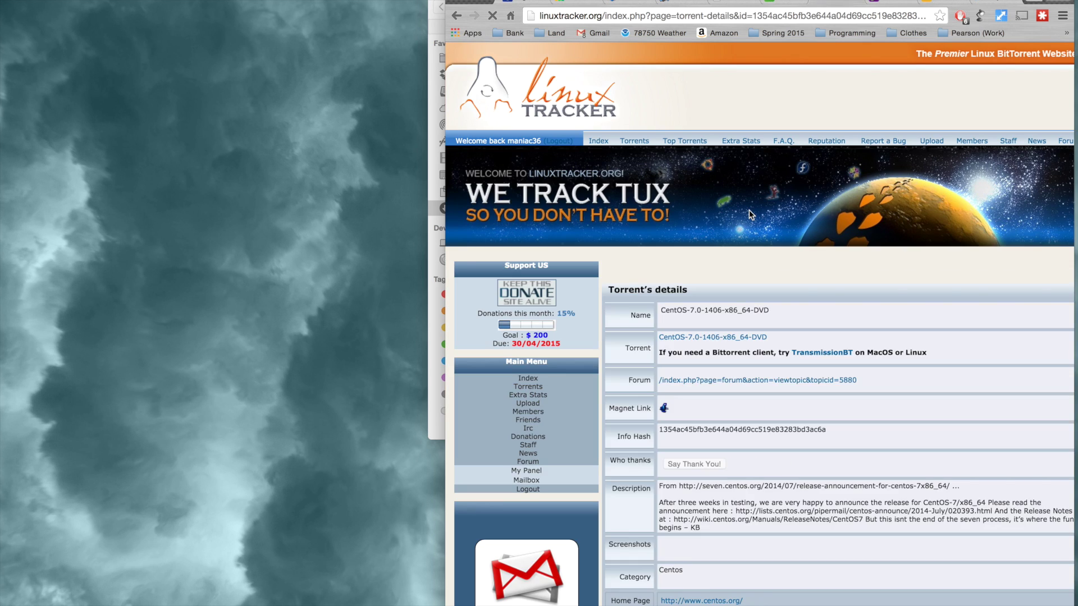
scroll(749, 210, down, 3)
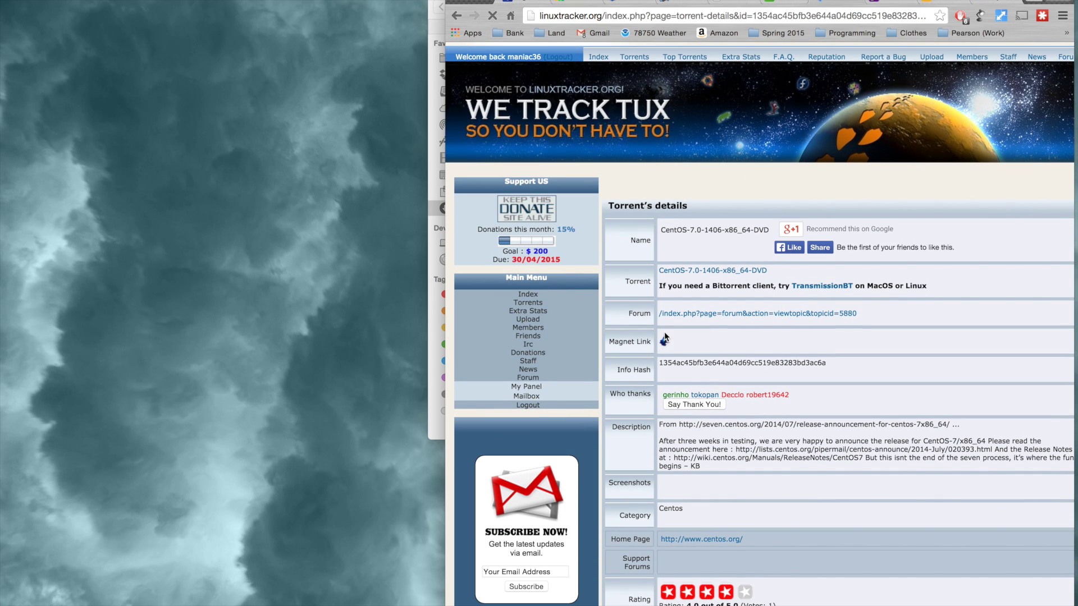
- Add the CentOS torrent's magnet link to uTorrent, saving into the 361_torrents folder
click(665, 342)
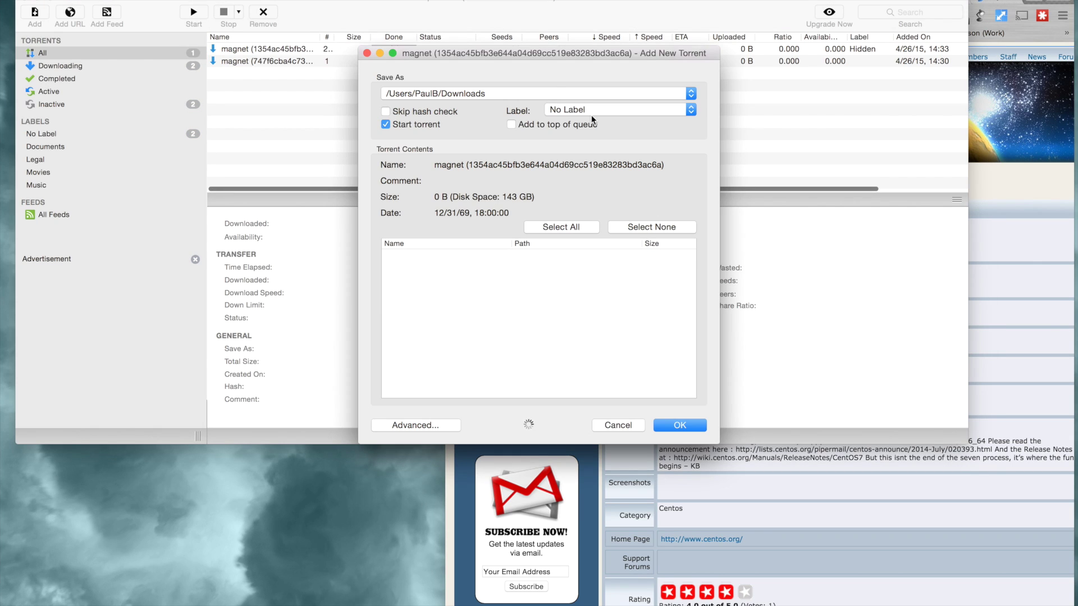
click(566, 93)
click(555, 106)
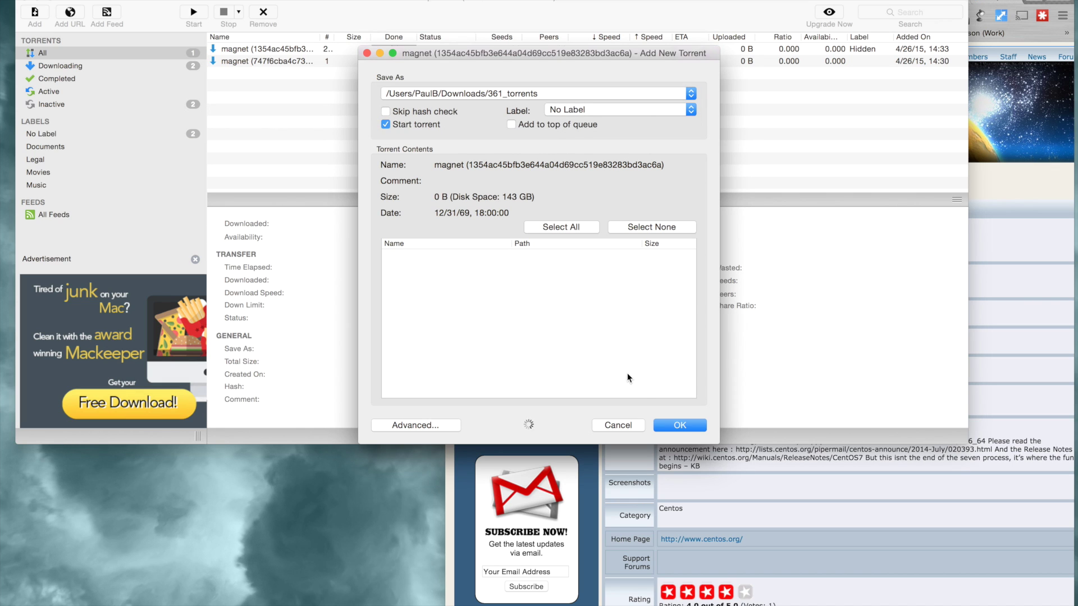
click(686, 425)
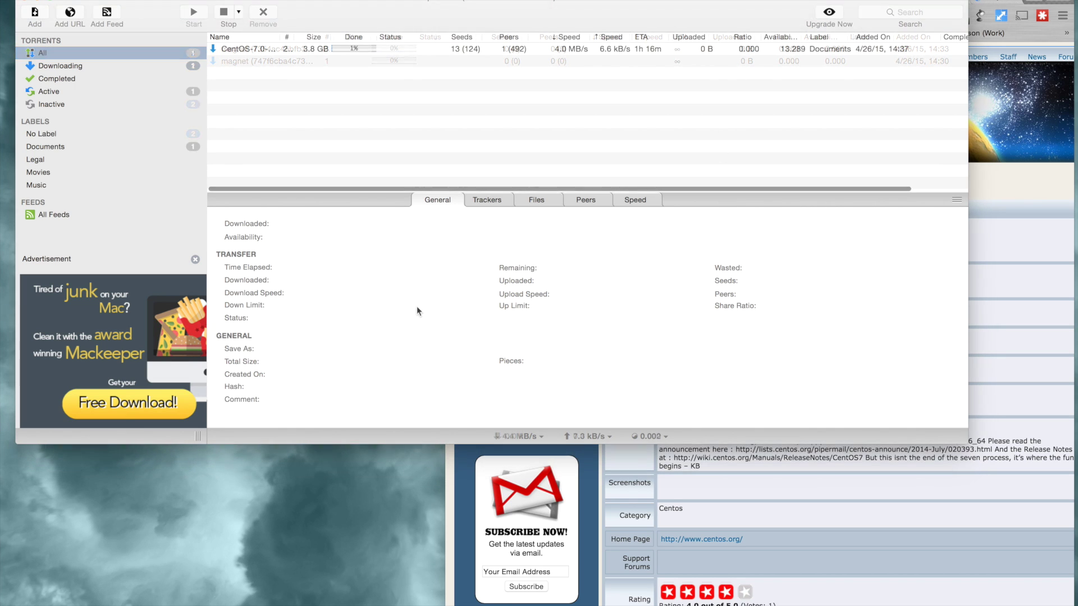
click(378, 159)
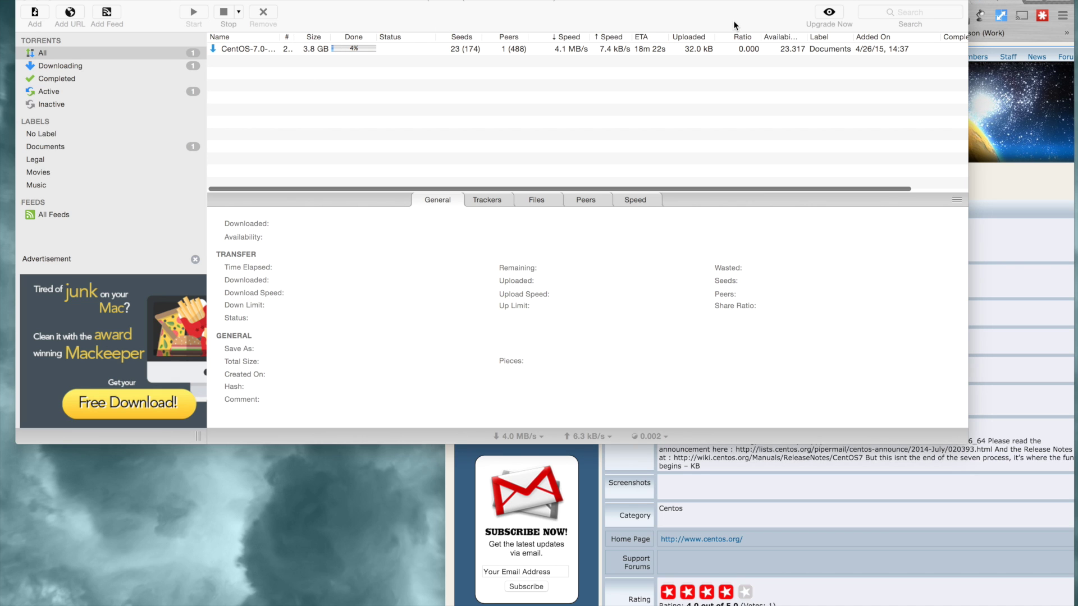
- Drag the uTorrent window slightly down while the CentOS download runs
drag(694, 0, 703, 0)
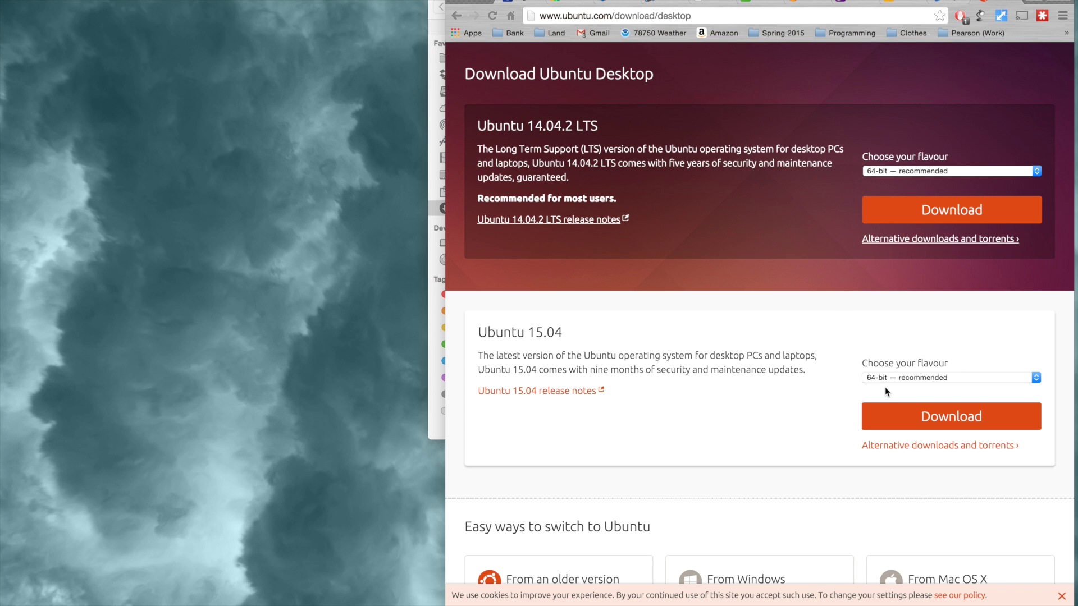
- Download ubuntu-15.04-desktop-amd64.iso to Downloads, skipping the donation request
click(925, 420)
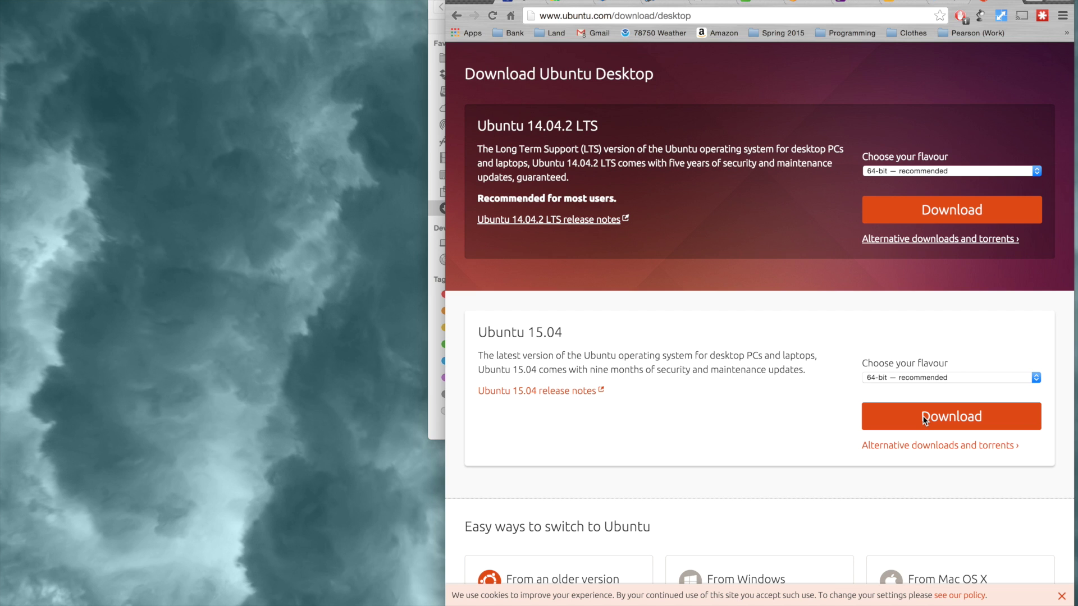
click(952, 420)
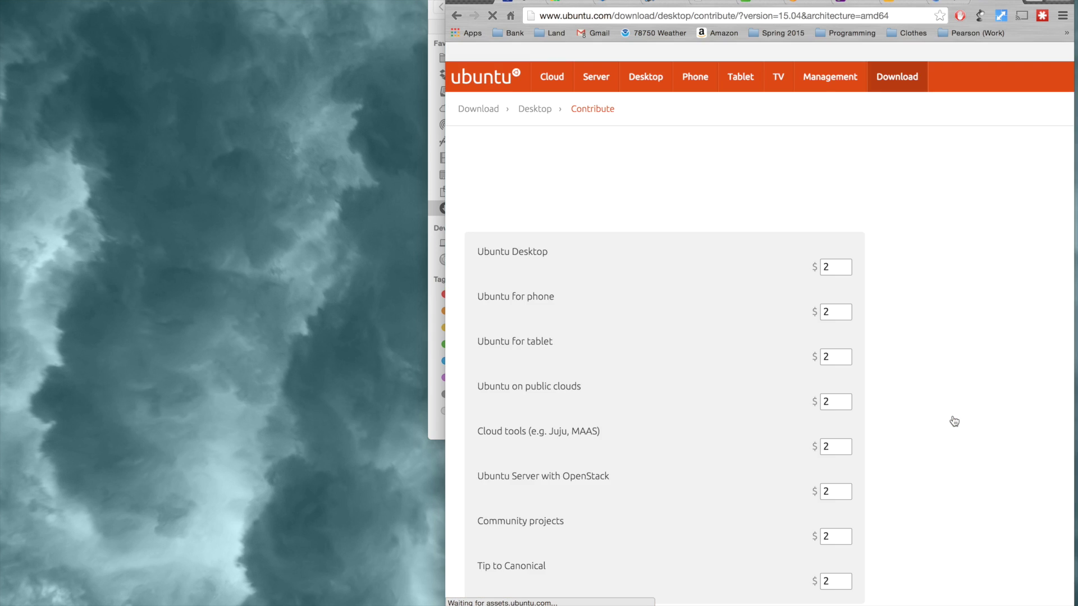
scroll(953, 421, down, 5)
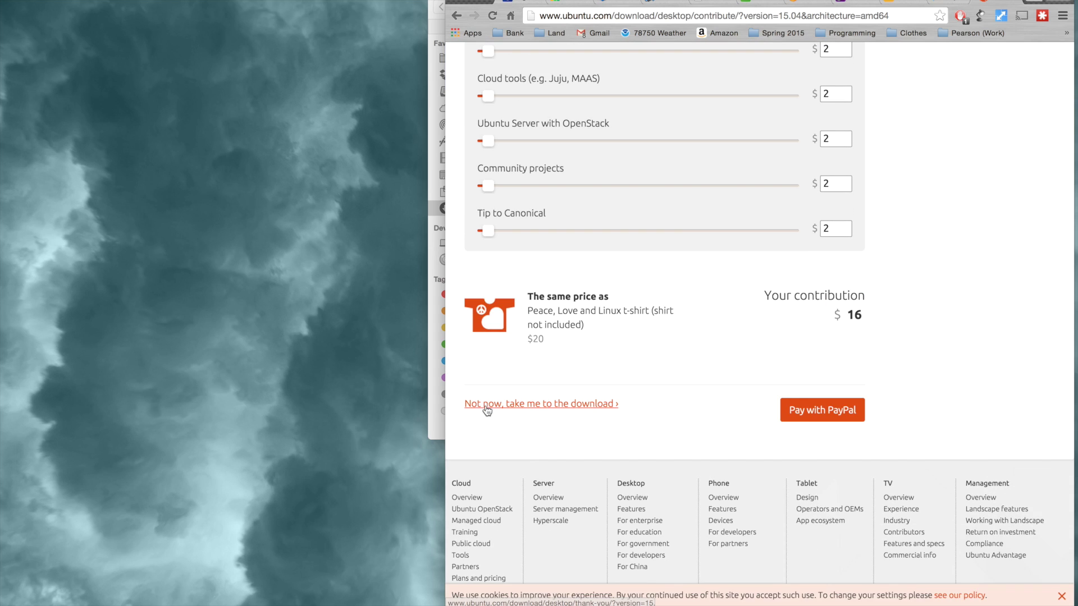
click(490, 410)
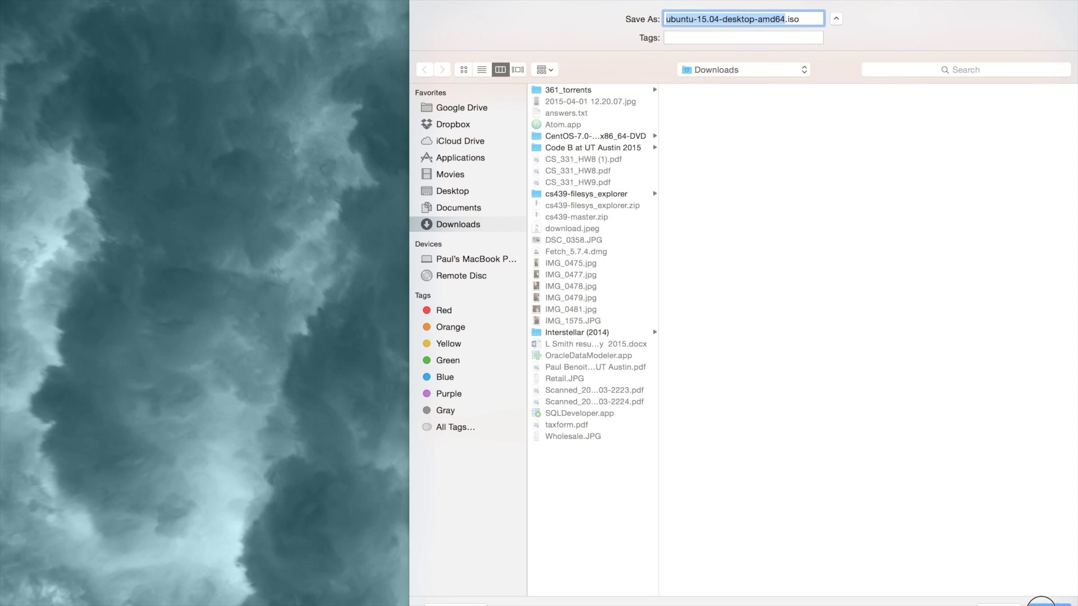
click(1045, 603)
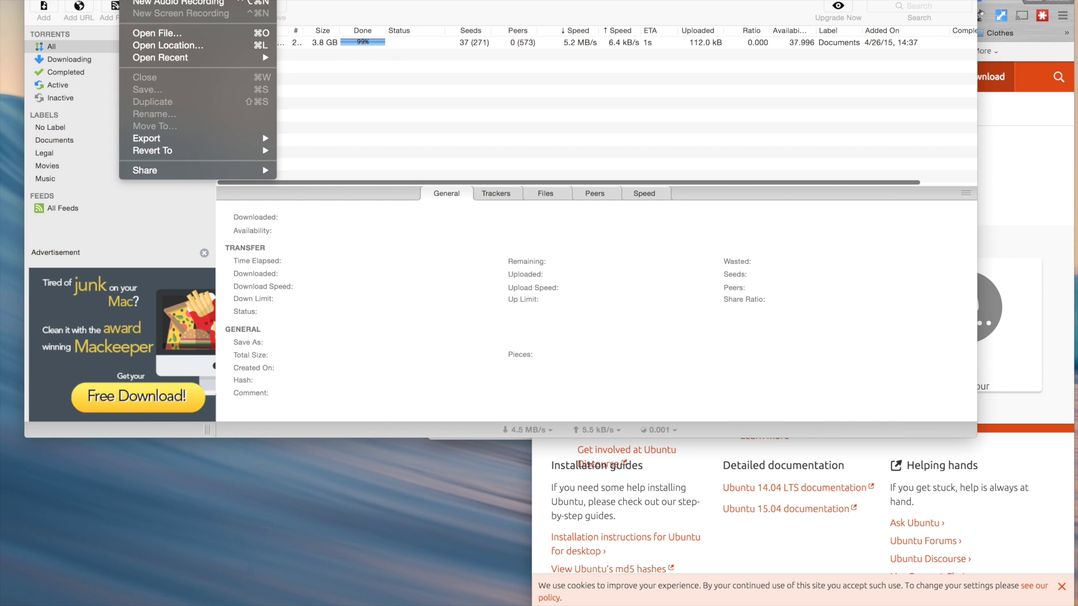
click(336, 3)
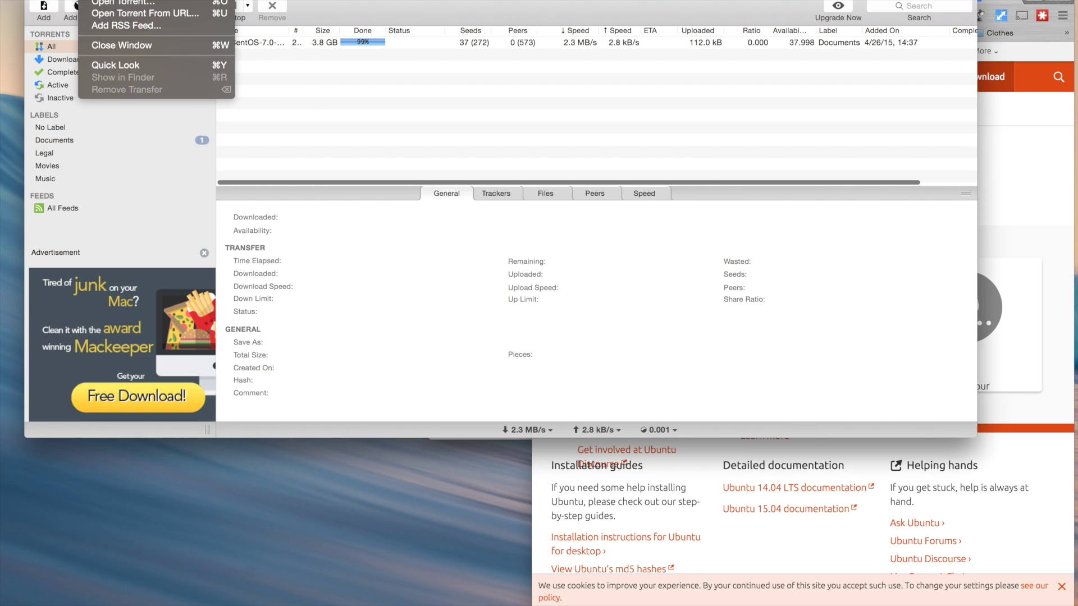
key(super+n)
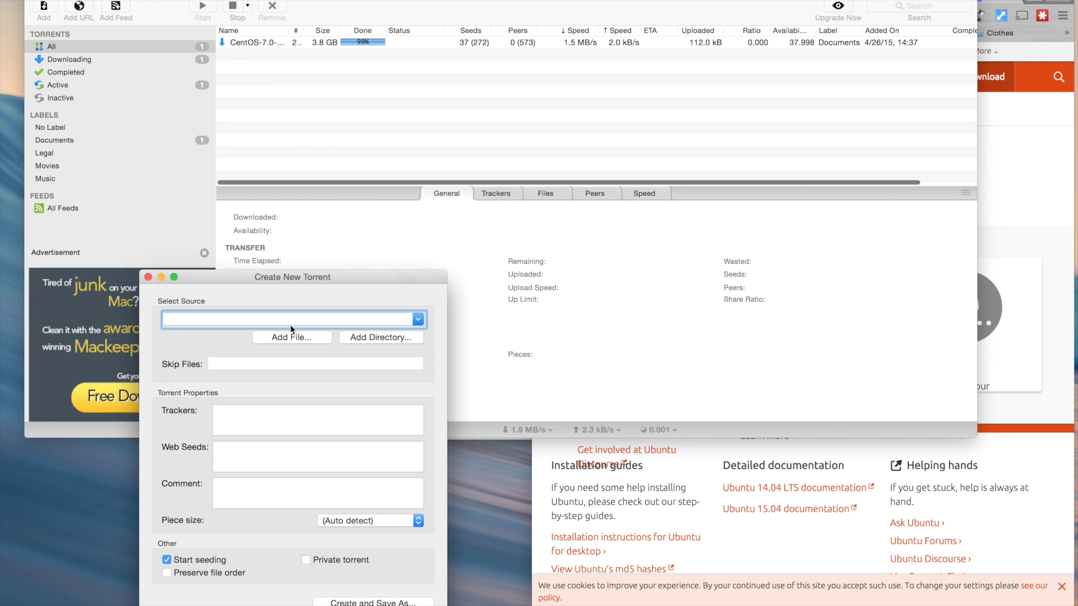
click(294, 339)
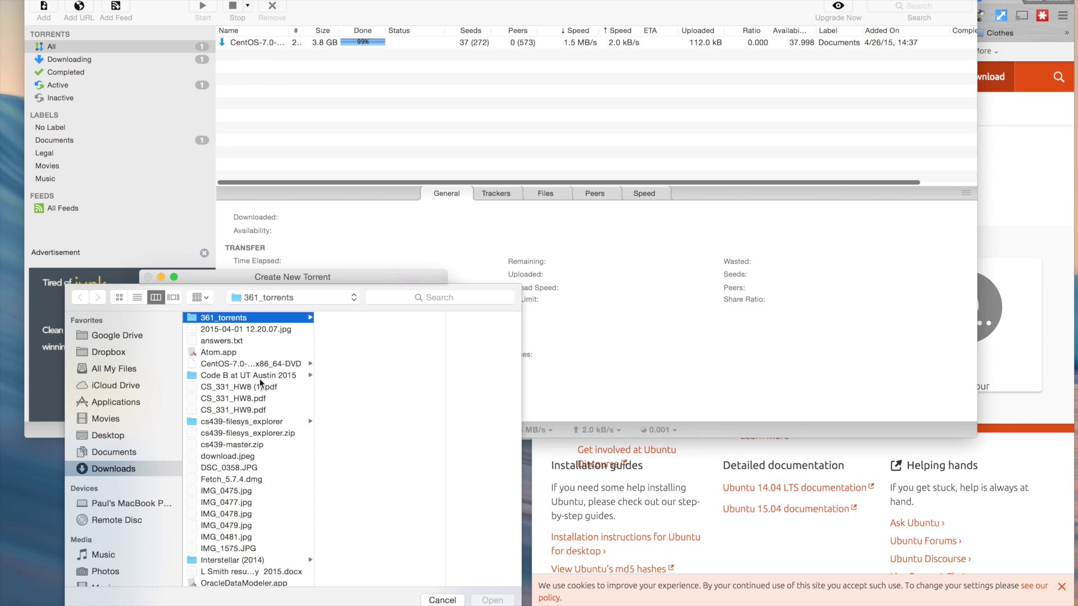
scroll(260, 378, down, 5)
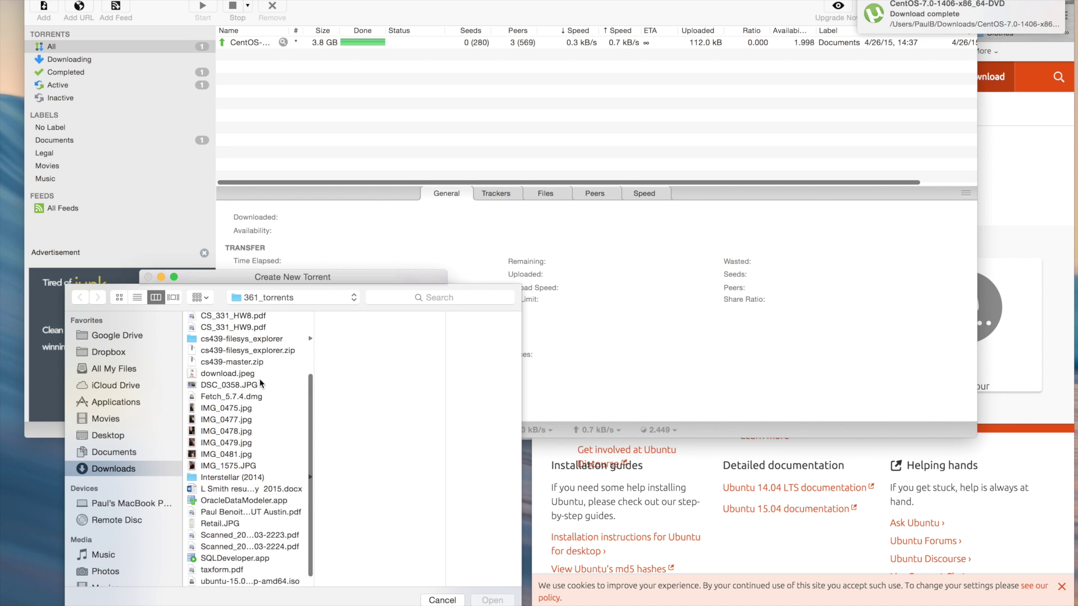
scroll(260, 379, down, 1)
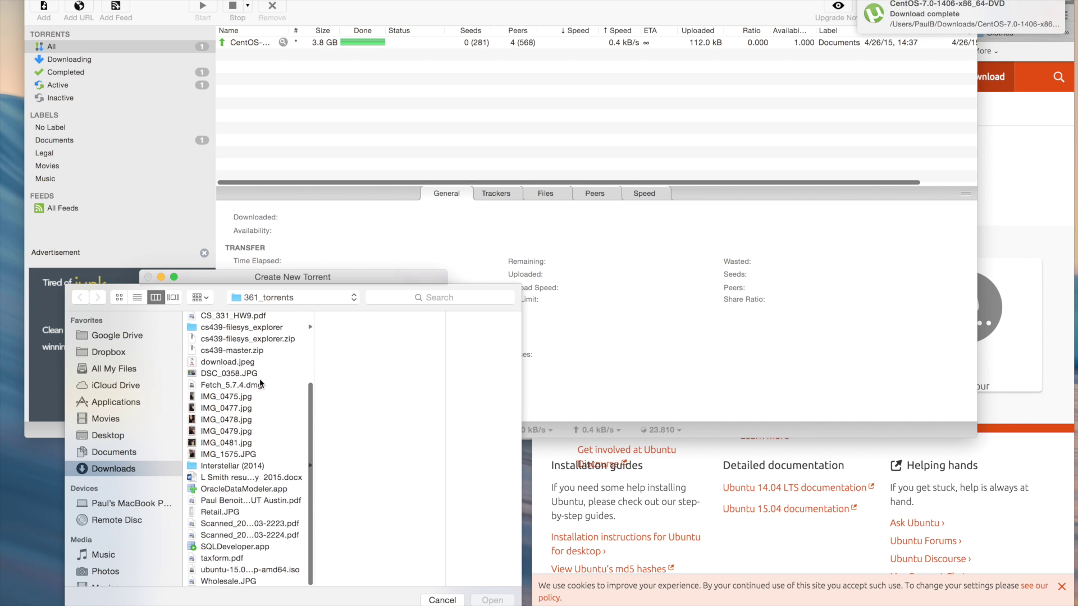
click(271, 570)
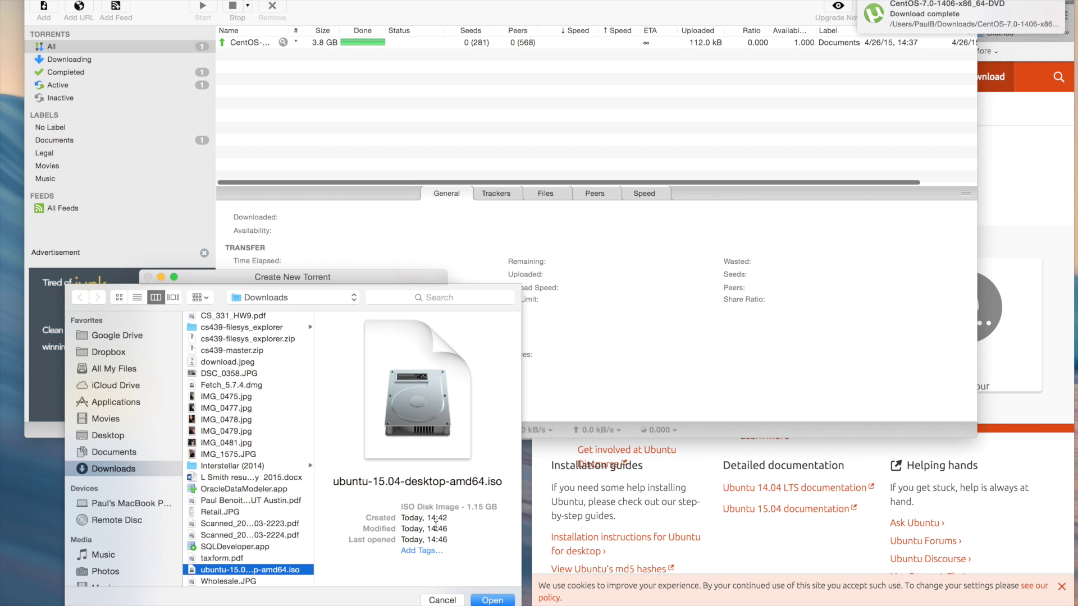
click(492, 601)
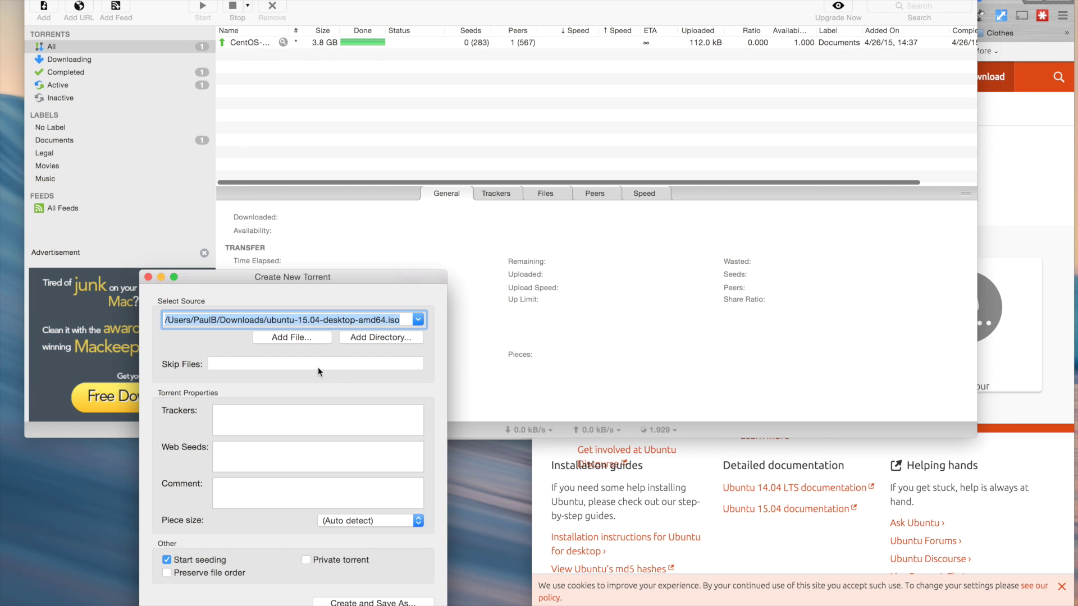
click(268, 419)
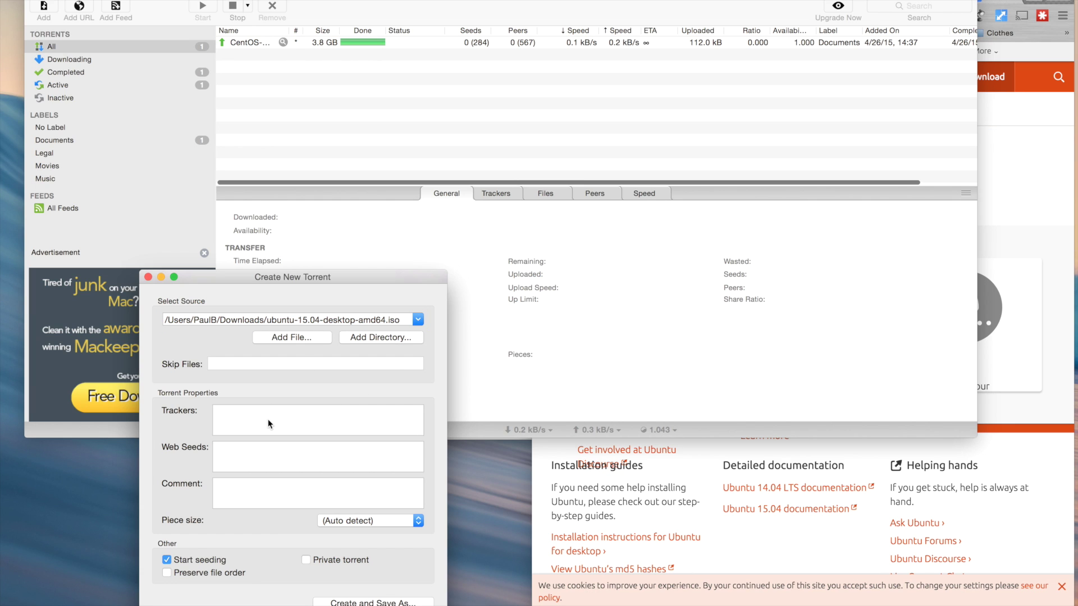
text(http://linuxtracker.org:2710/announce)
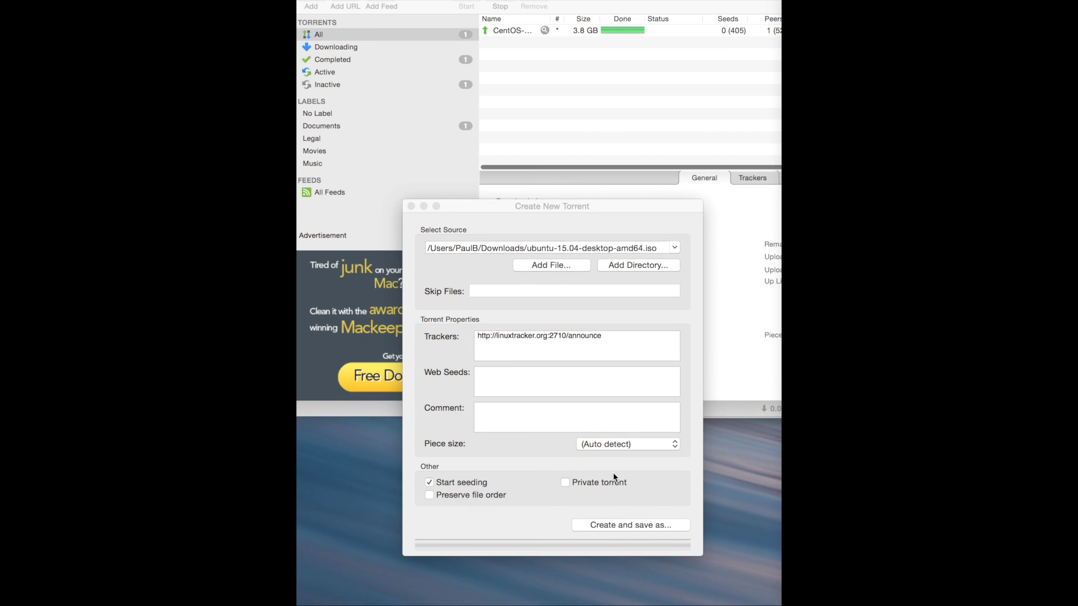
- Create the torrent and save it as Ubuntu1504.torrent
click(640, 525)
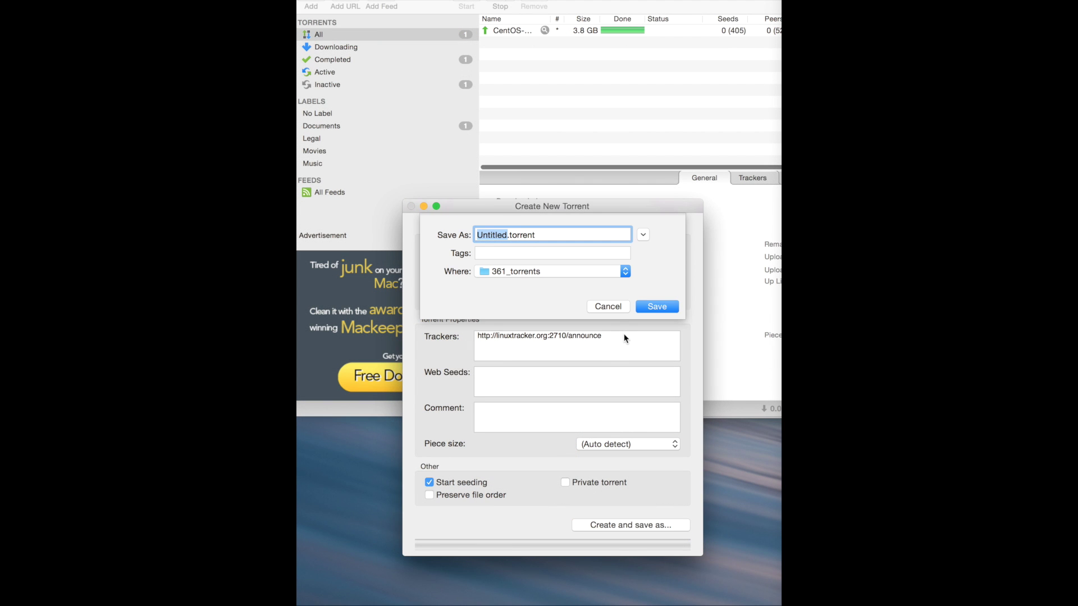
text(Ubuntu1504)
click(657, 307)
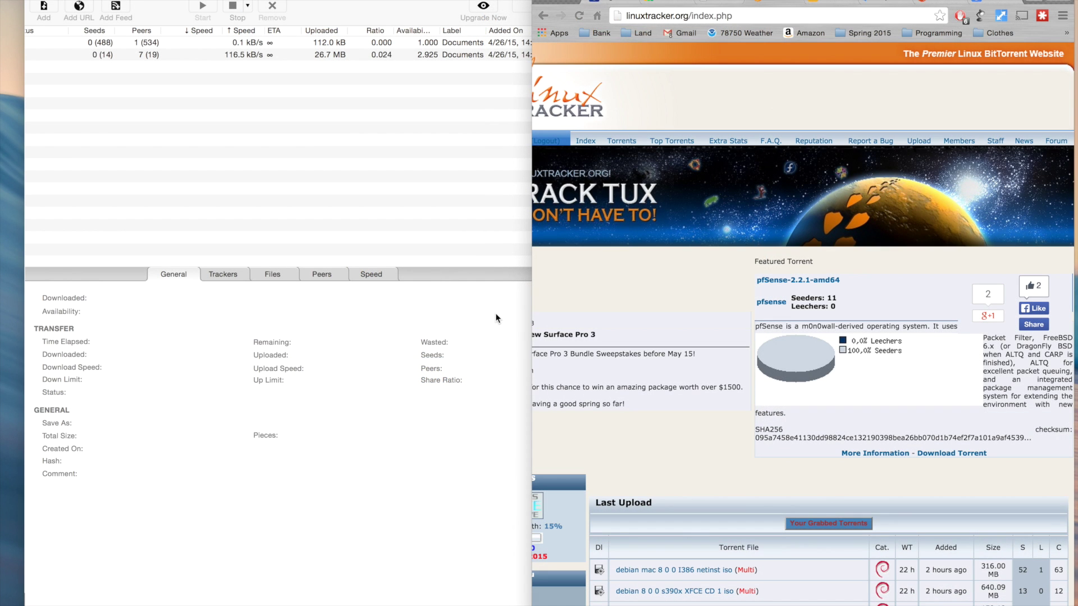
- On linuxtracker's upload page, attach Ubuntu1504.torrent from the 361_torrents folder
click(845, 100)
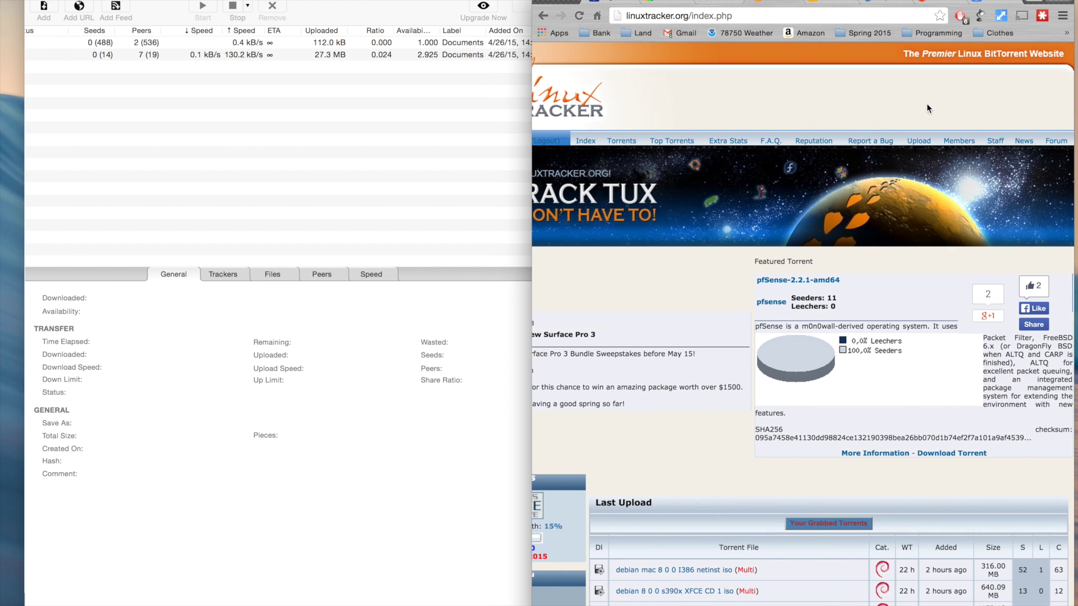
click(921, 143)
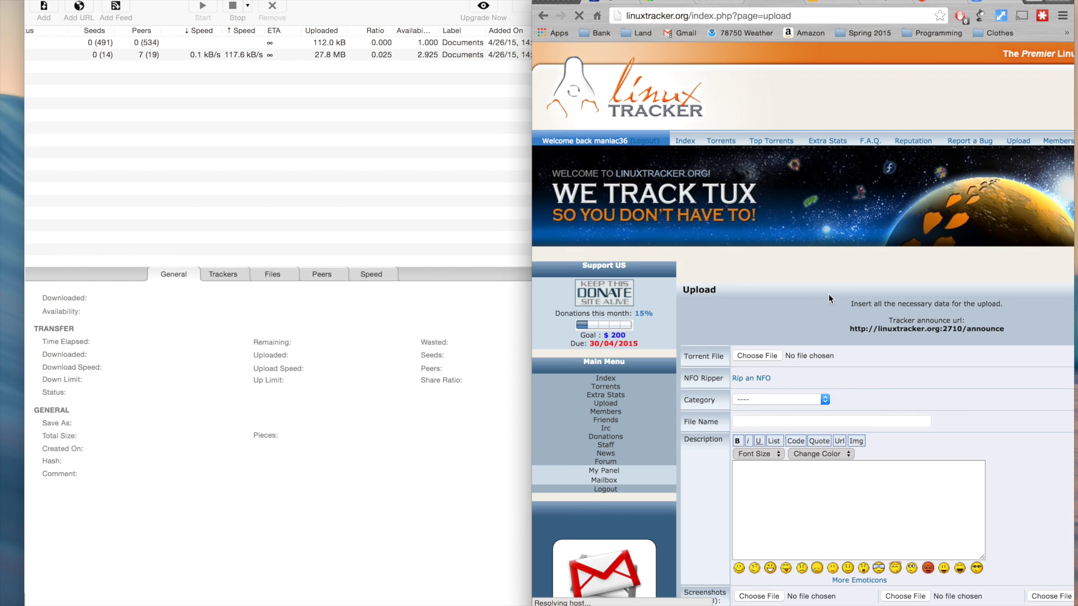
scroll(828, 294, down, 5)
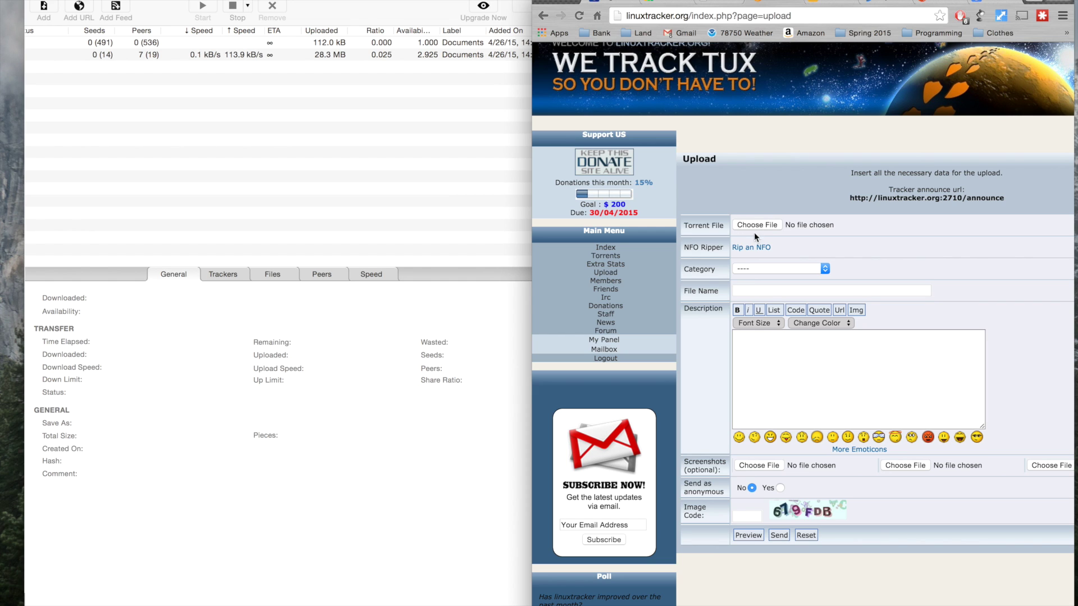
click(756, 225)
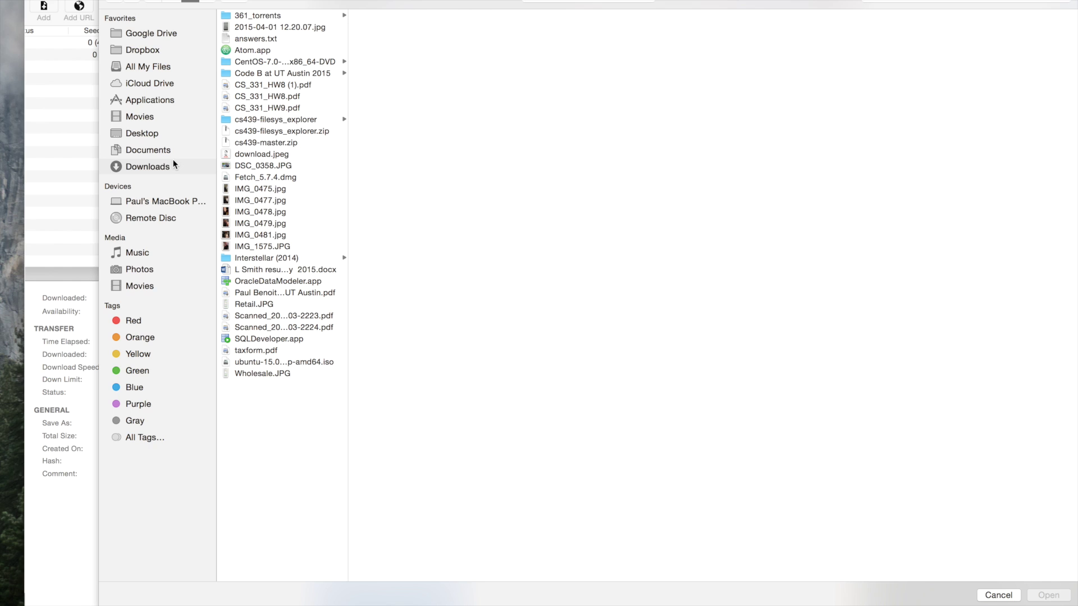
click(265, 16)
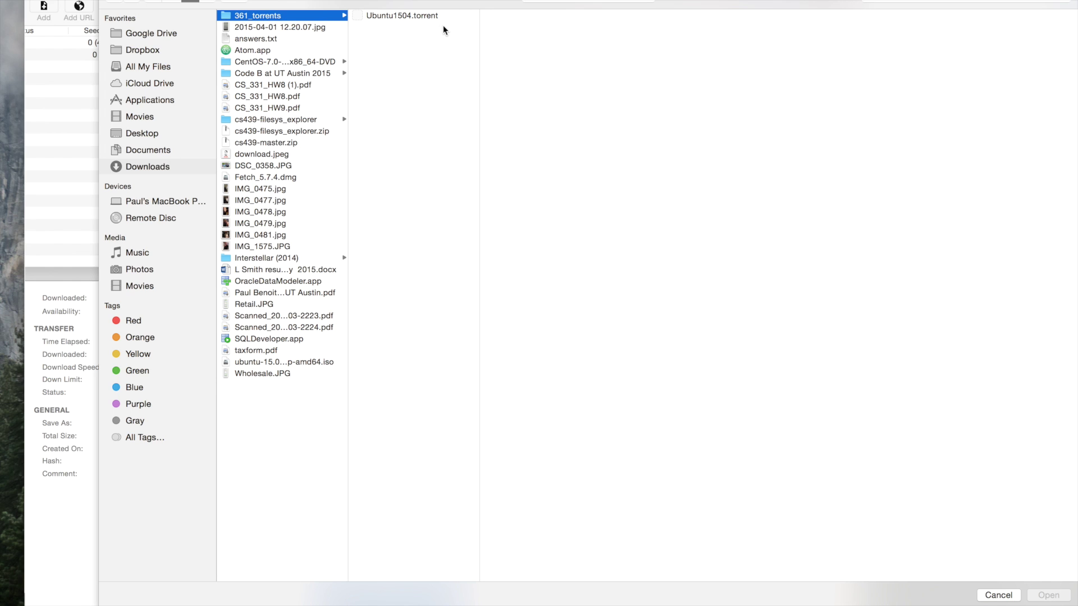
click(425, 15)
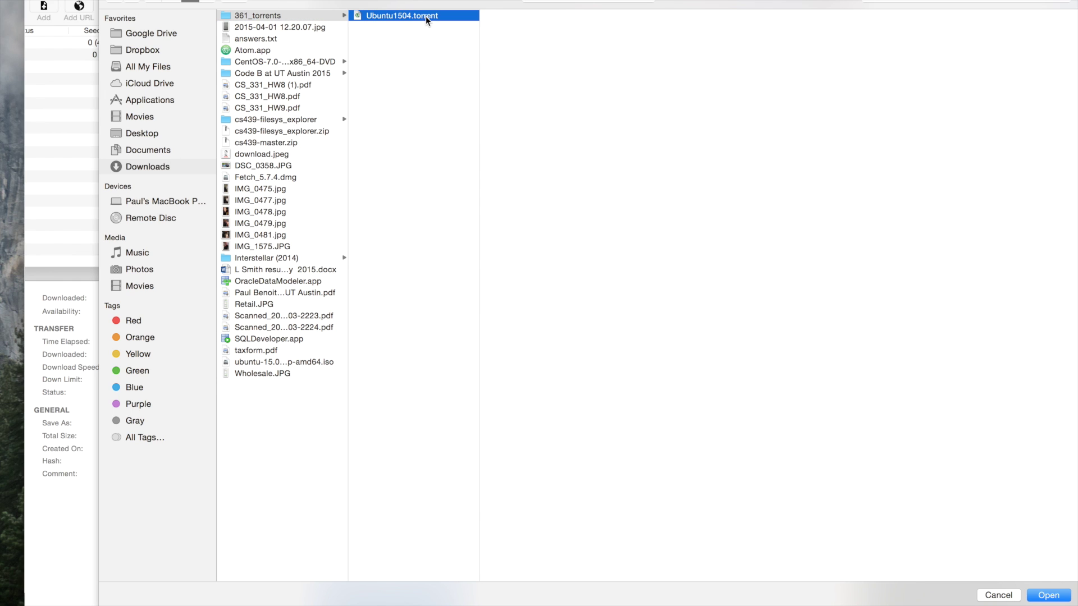
click(1047, 596)
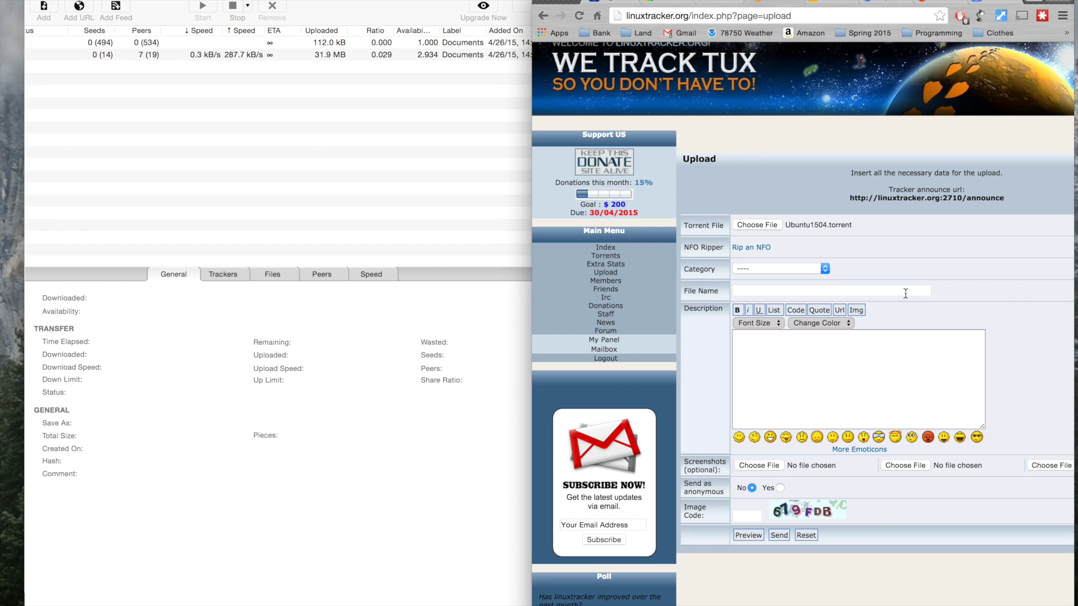
- Set the upload category to Ubuntu and the file name to Ubuntu1504Desktop
click(790, 264)
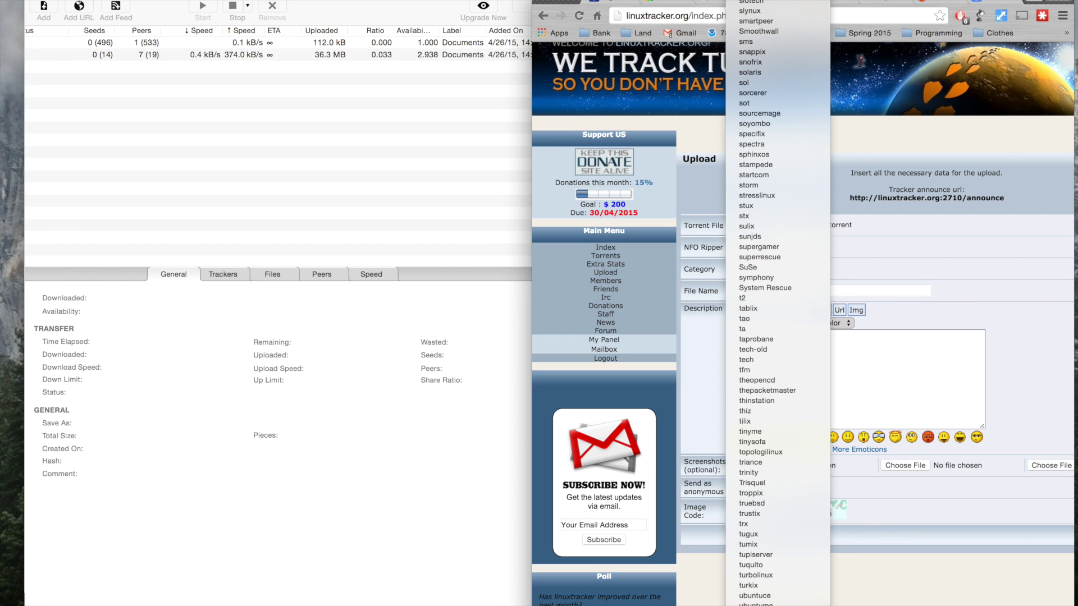
click(753, 600)
scroll(429, 210, left, 3)
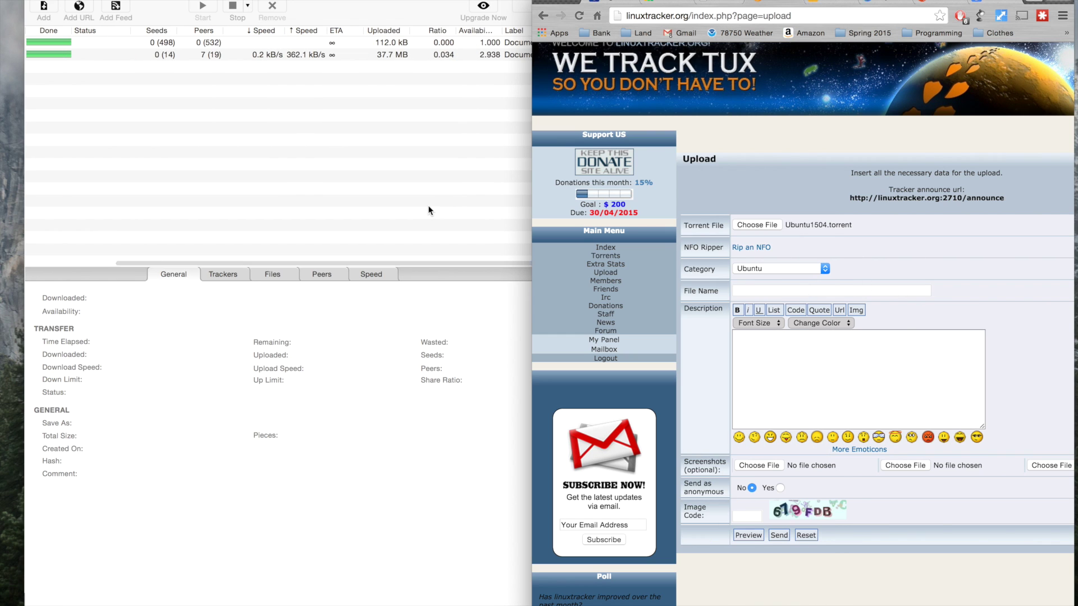
click(777, 291)
text(Ubu)
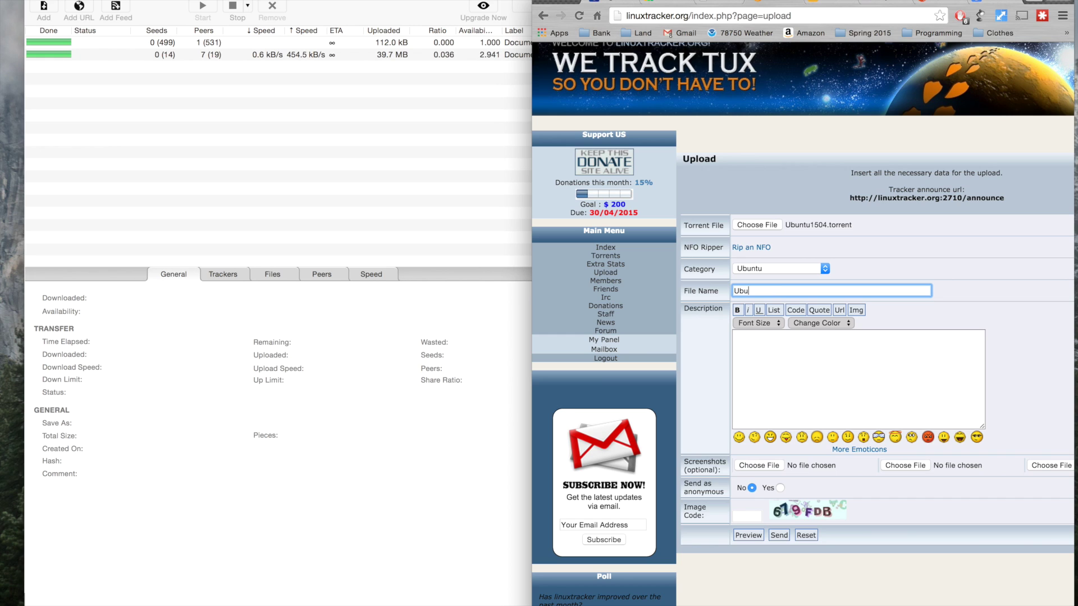
text(ntu1504Desktop)
- Enter the verification image code and description 'Ubuntu 1504', then send the form
scroll(841, 371, down, 1)
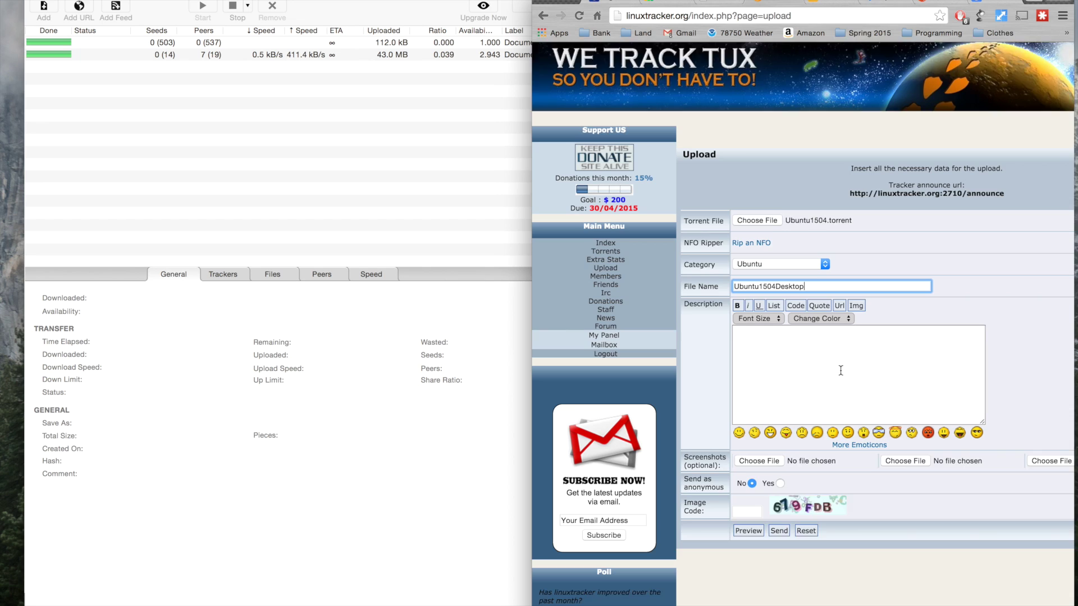
scroll(841, 371, down, 5)
click(747, 425)
text(679FDB)
click(842, 280)
text(Ub)
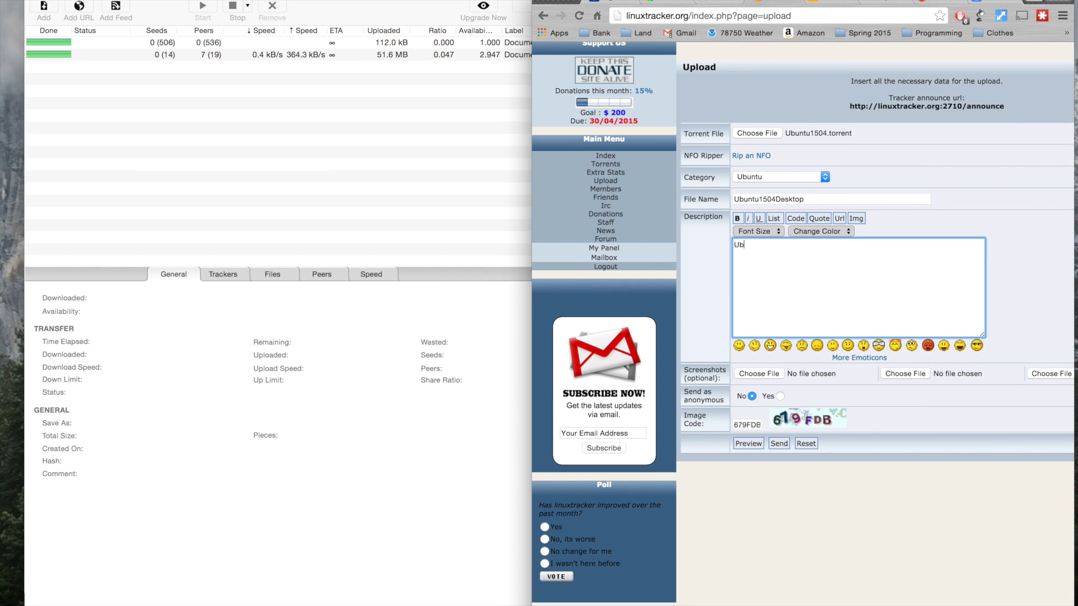
text(untu 1504)
click(779, 444)
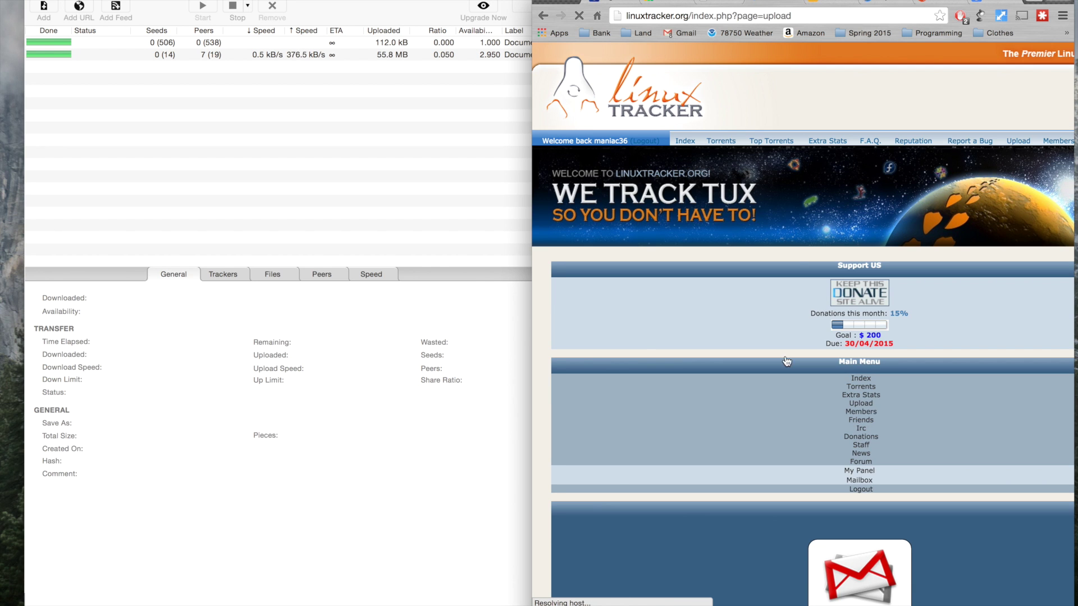
- Download the uploaded torrent from the success page into the 361_torrents folder as Ubuntu1504Desktop.torrent
scroll(790, 238, right, 1)
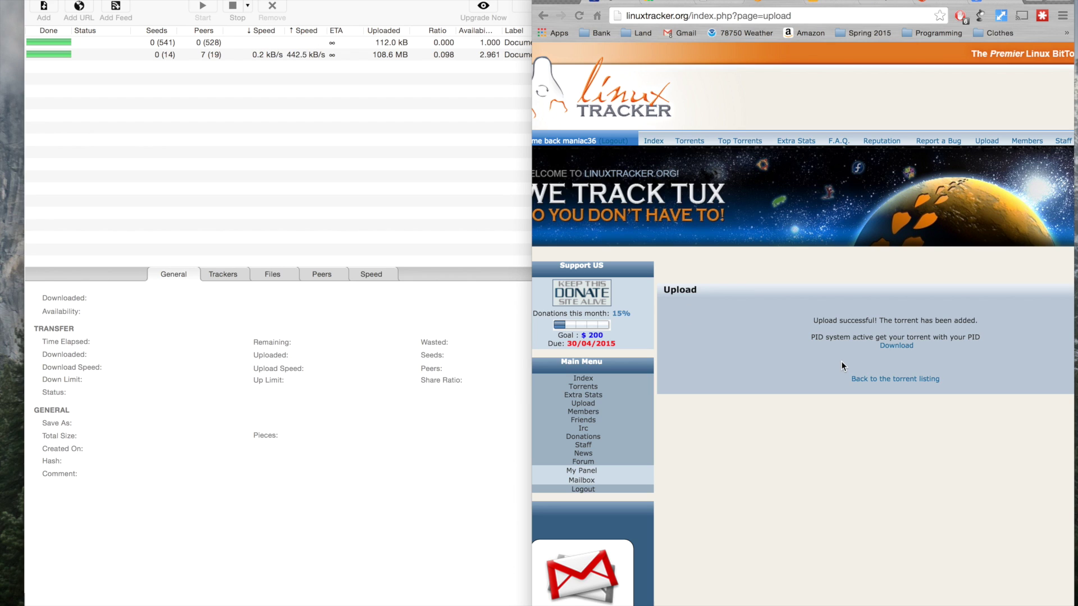
click(892, 346)
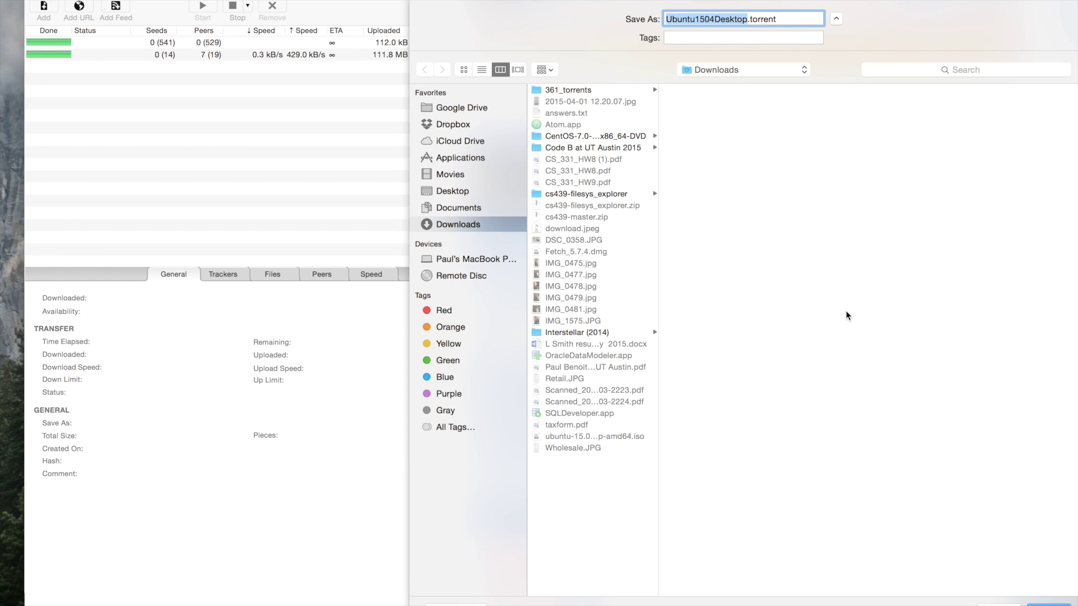
click(570, 89)
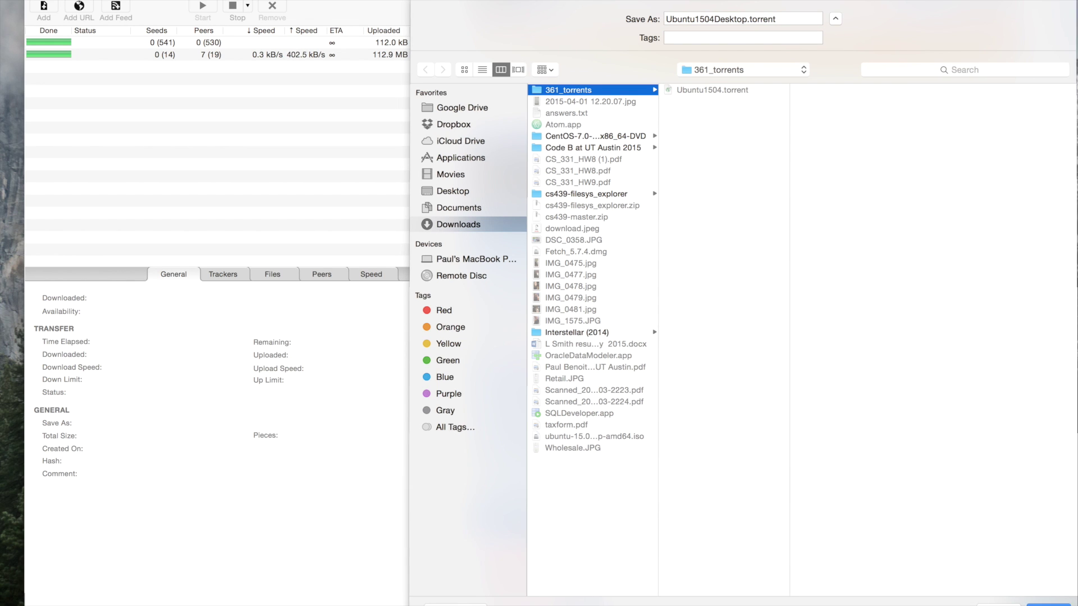
click(1049, 603)
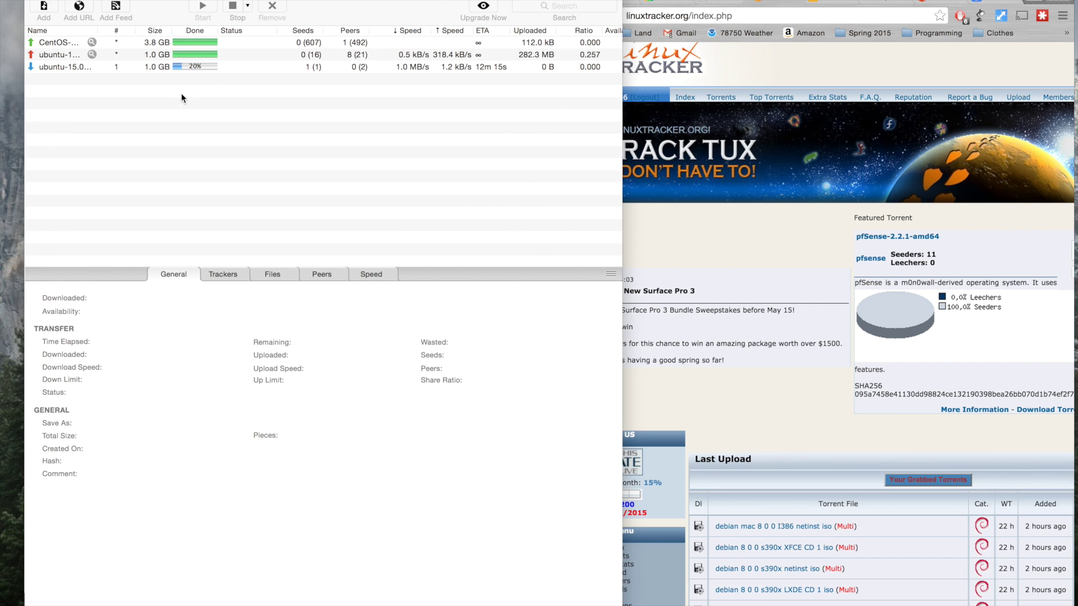
- Go from the site index to My Panel and open the Ubuntu1504Desktop entry under uploaded torrents
click(765, 283)
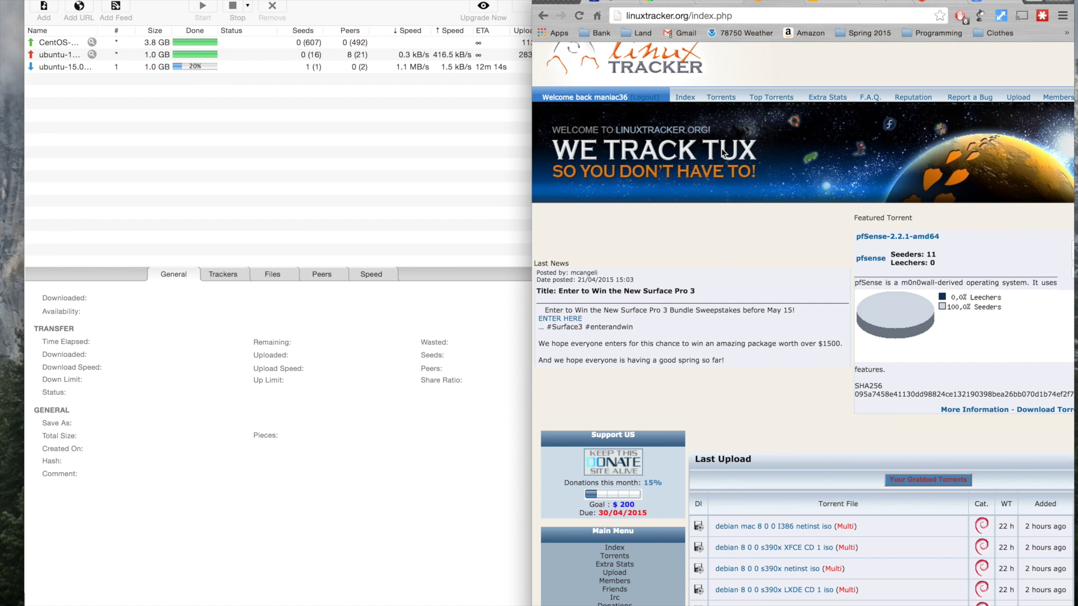
scroll(614, 223, down, 3)
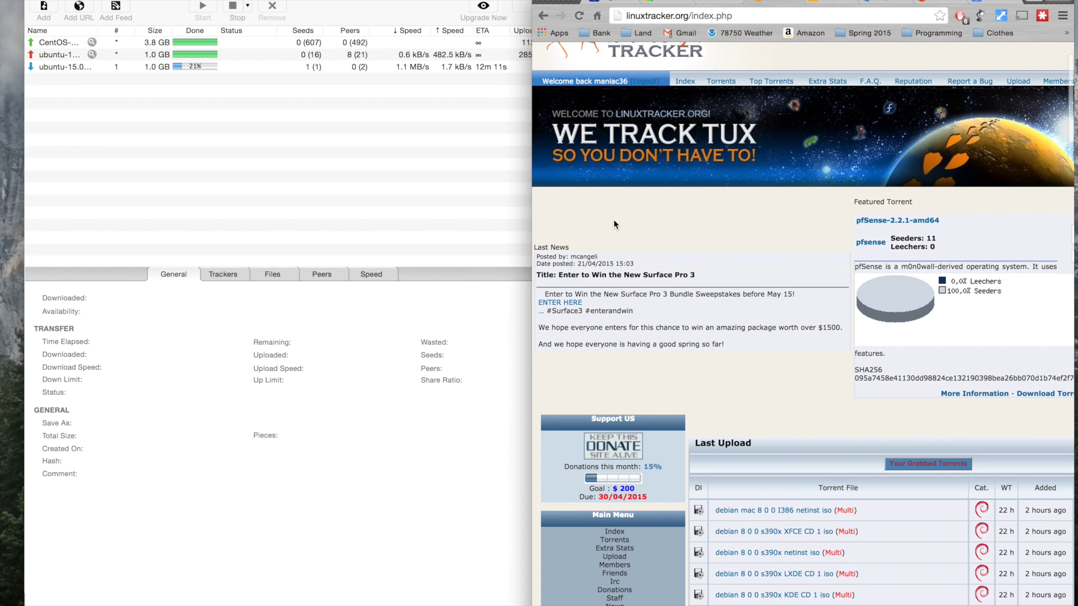
scroll(614, 223, down, 3)
scroll(684, 145, up, 5)
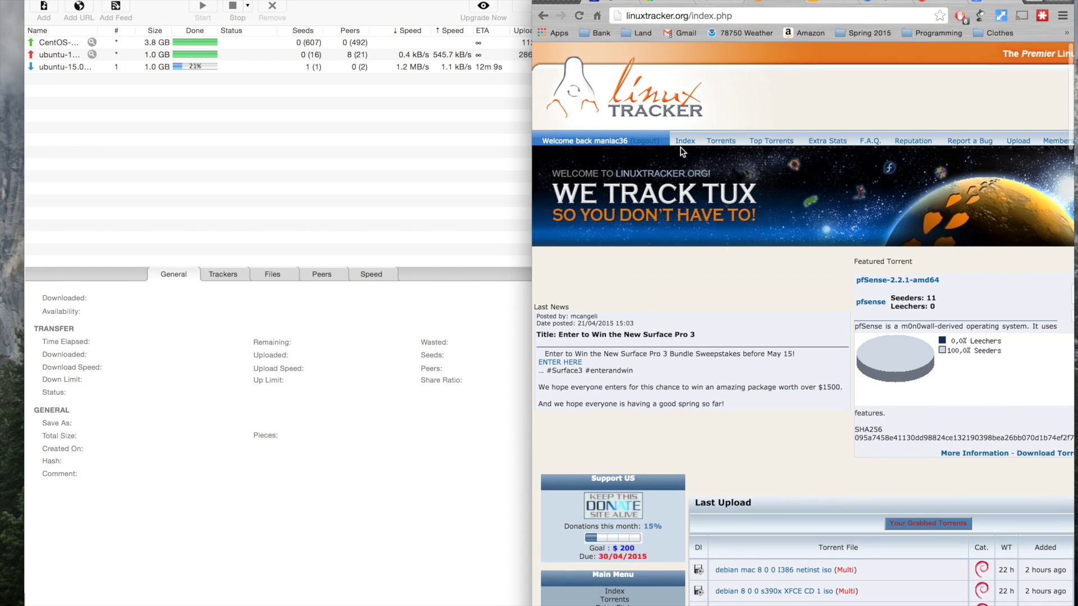
click(684, 141)
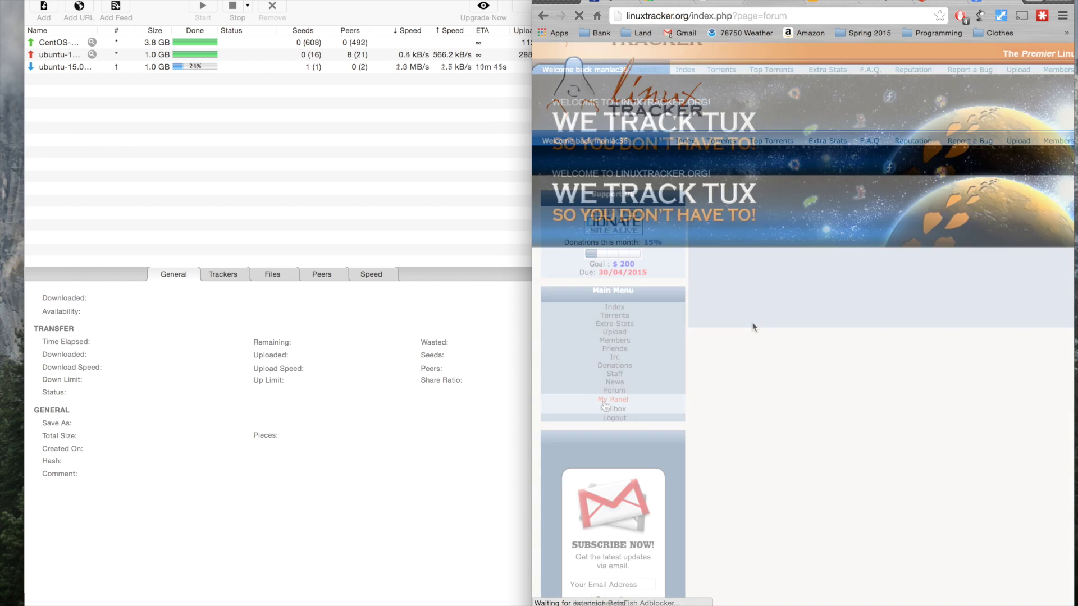
scroll(752, 321, down, 2)
click(605, 404)
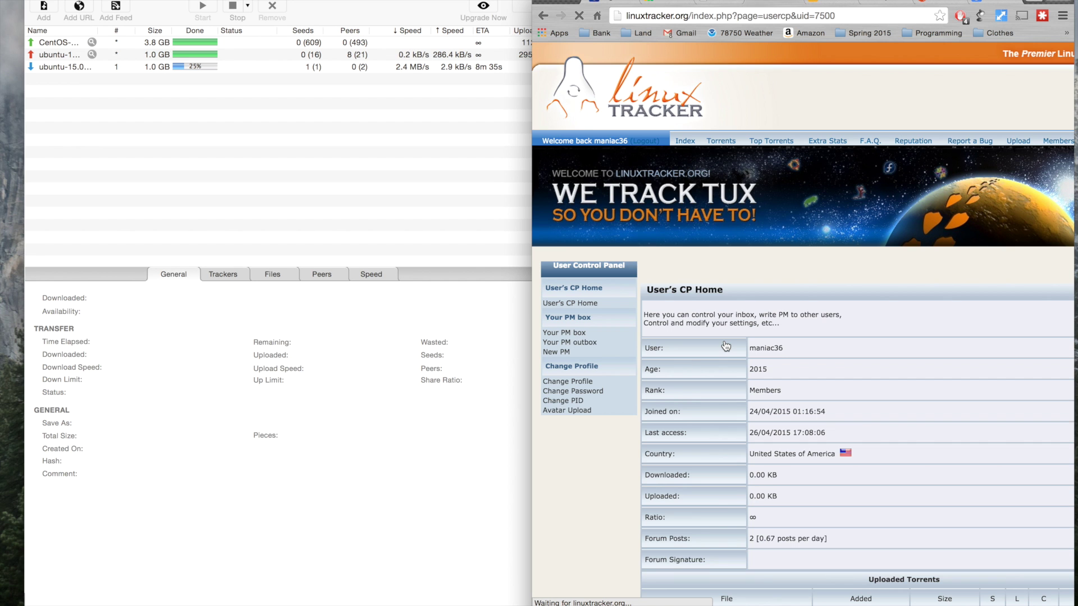
scroll(723, 339, down, 5)
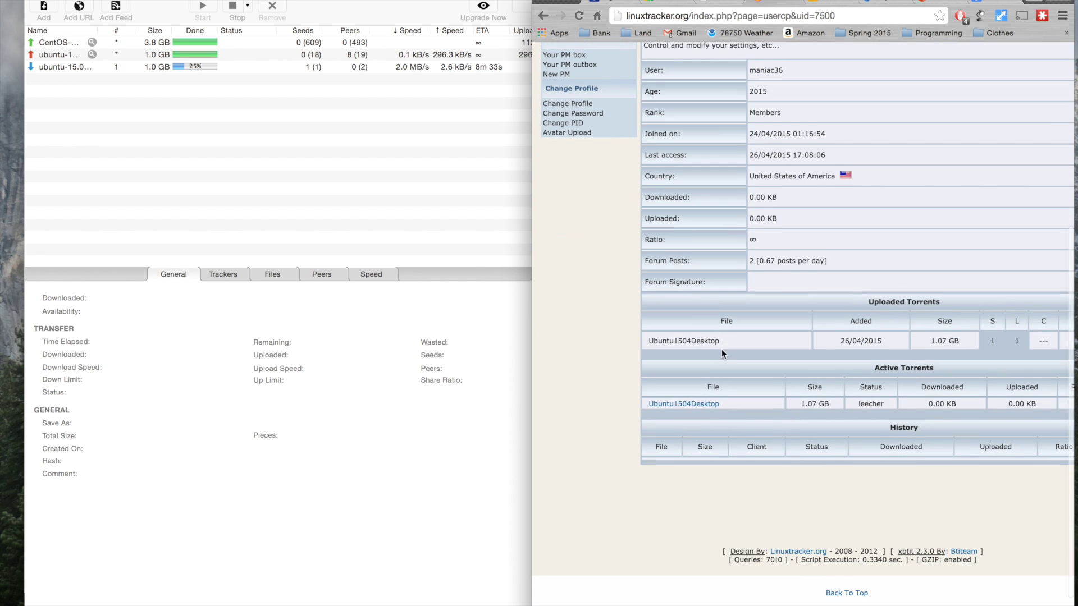
click(686, 411)
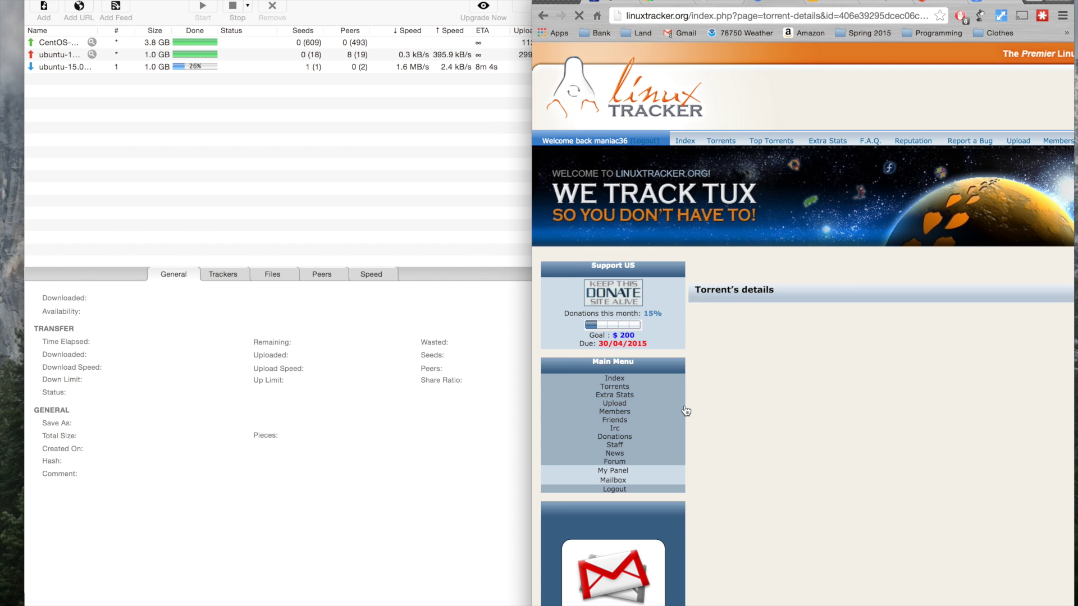
- Send the Ubuntu1504Desktop torrent's magnet link from its details page to uTorrent
scroll(686, 411, down, 2)
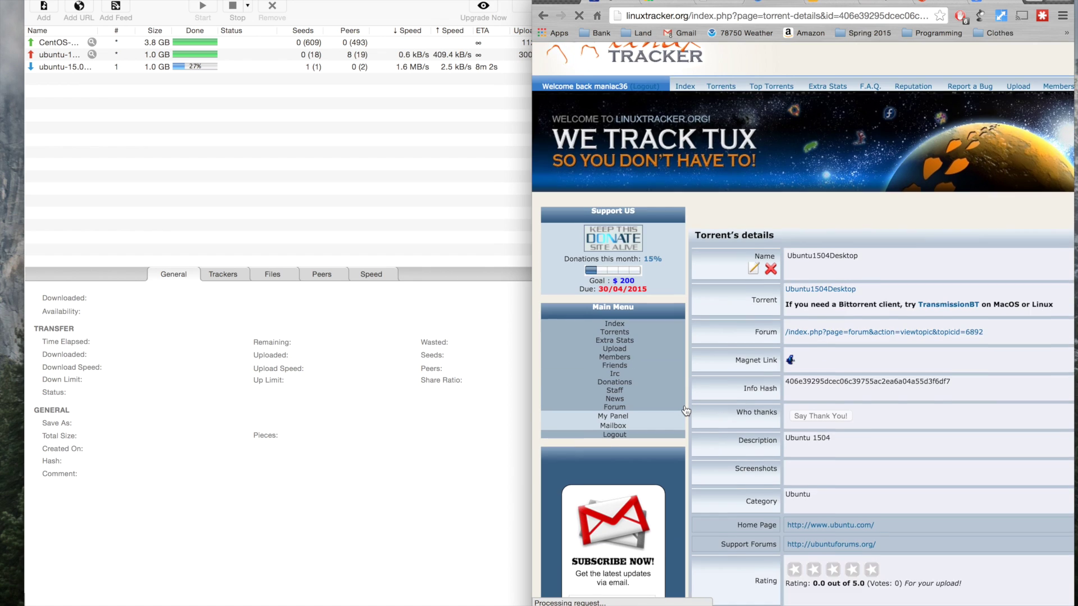
scroll(685, 411, right, 2)
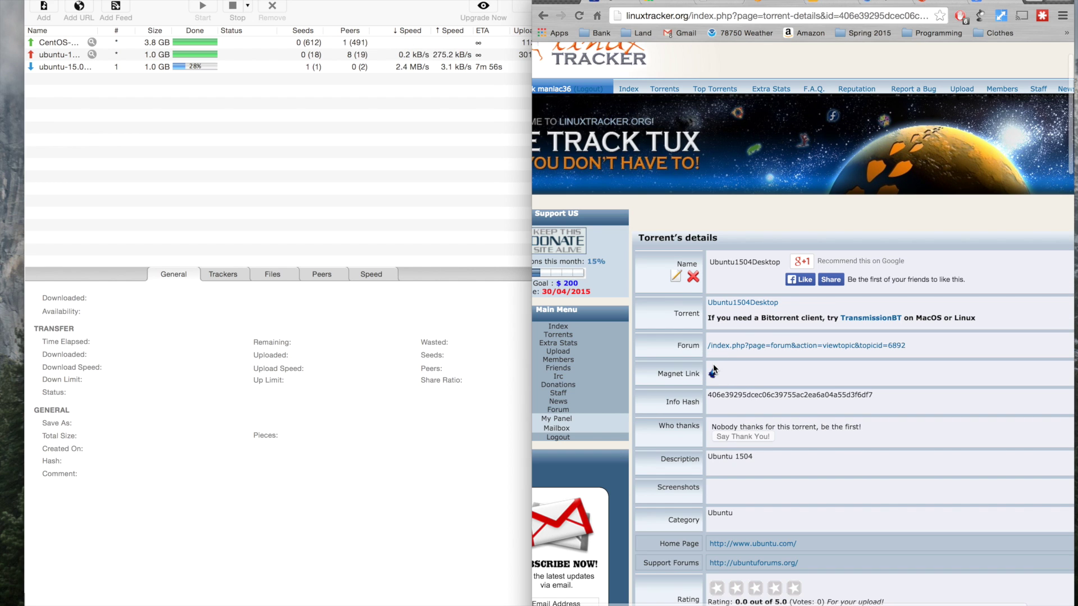
click(713, 374)
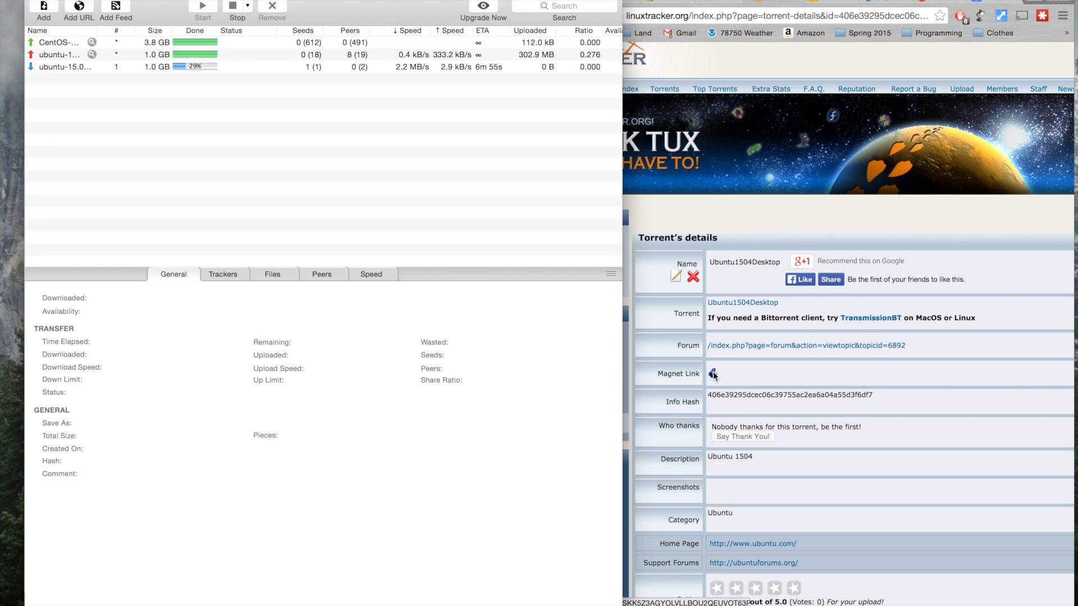
click(713, 374)
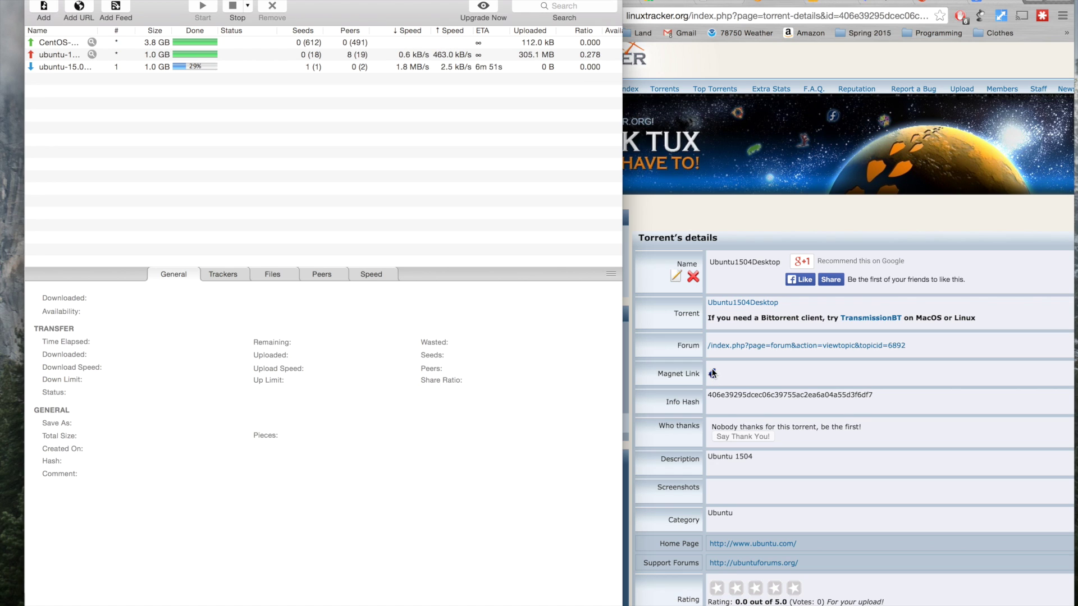